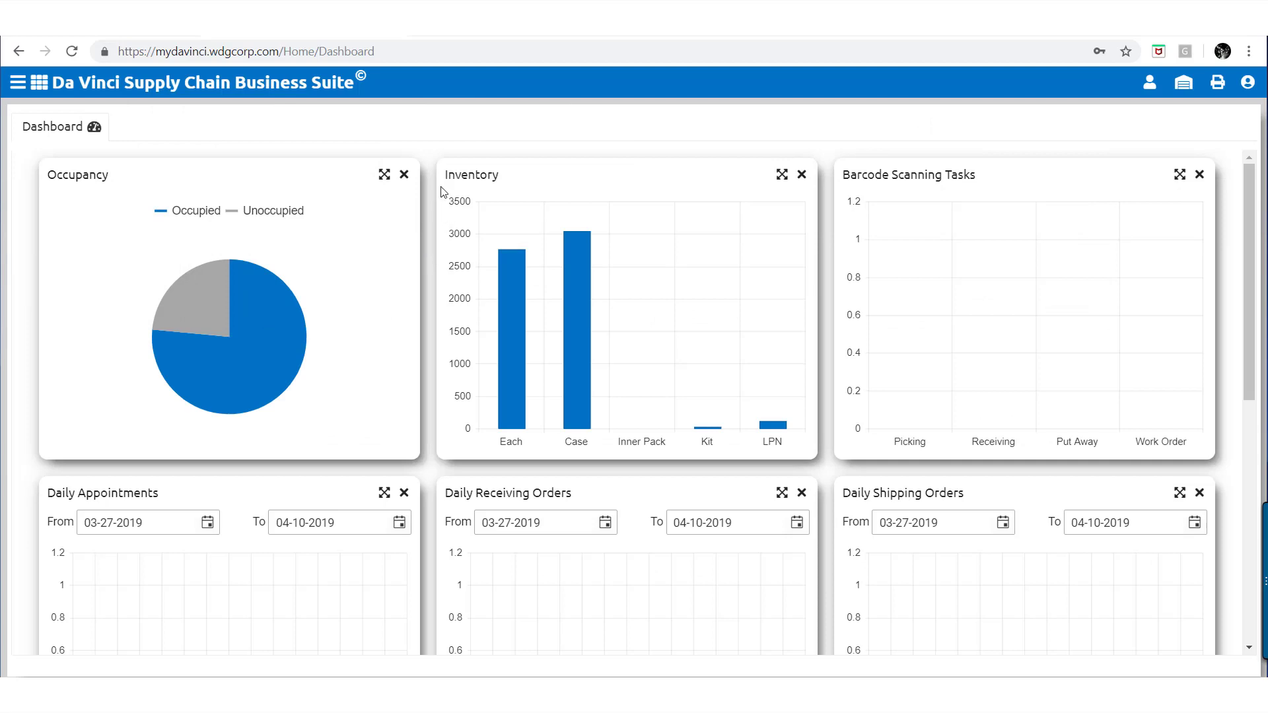
Open Transportation > Loads from the main menu to list the existing loads
left_click(19, 85)
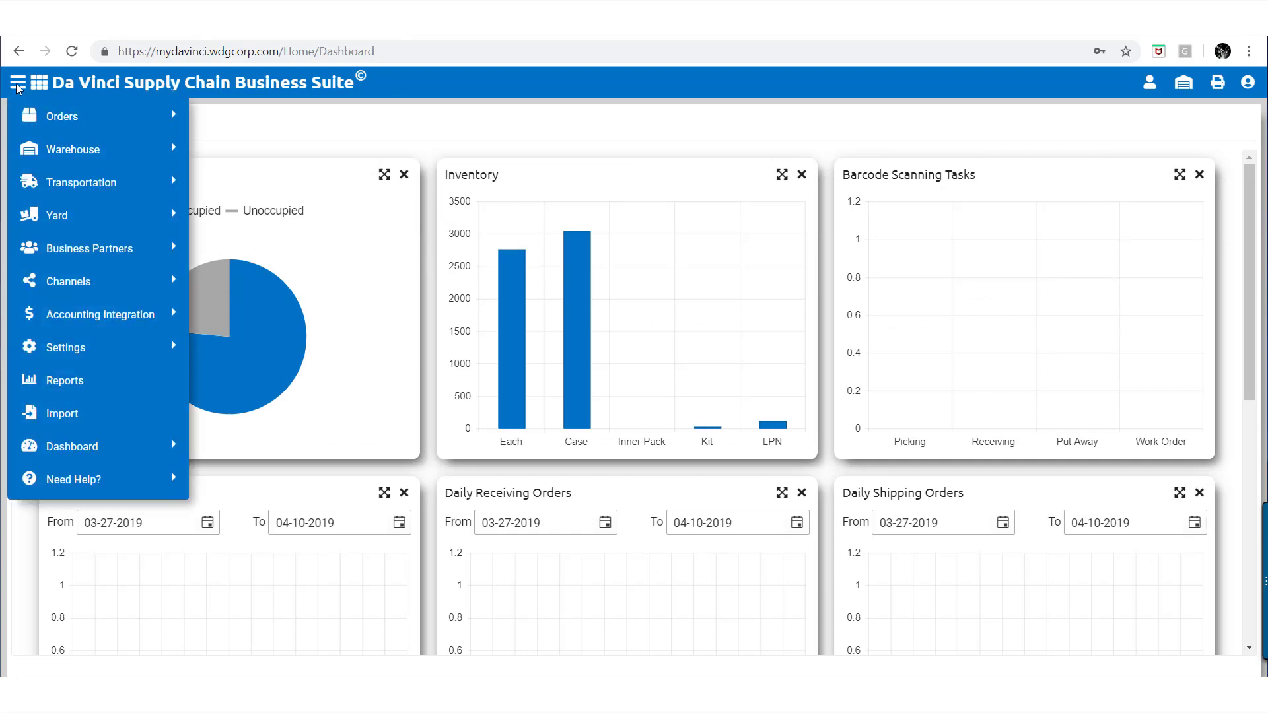
mouse_move(99, 183)
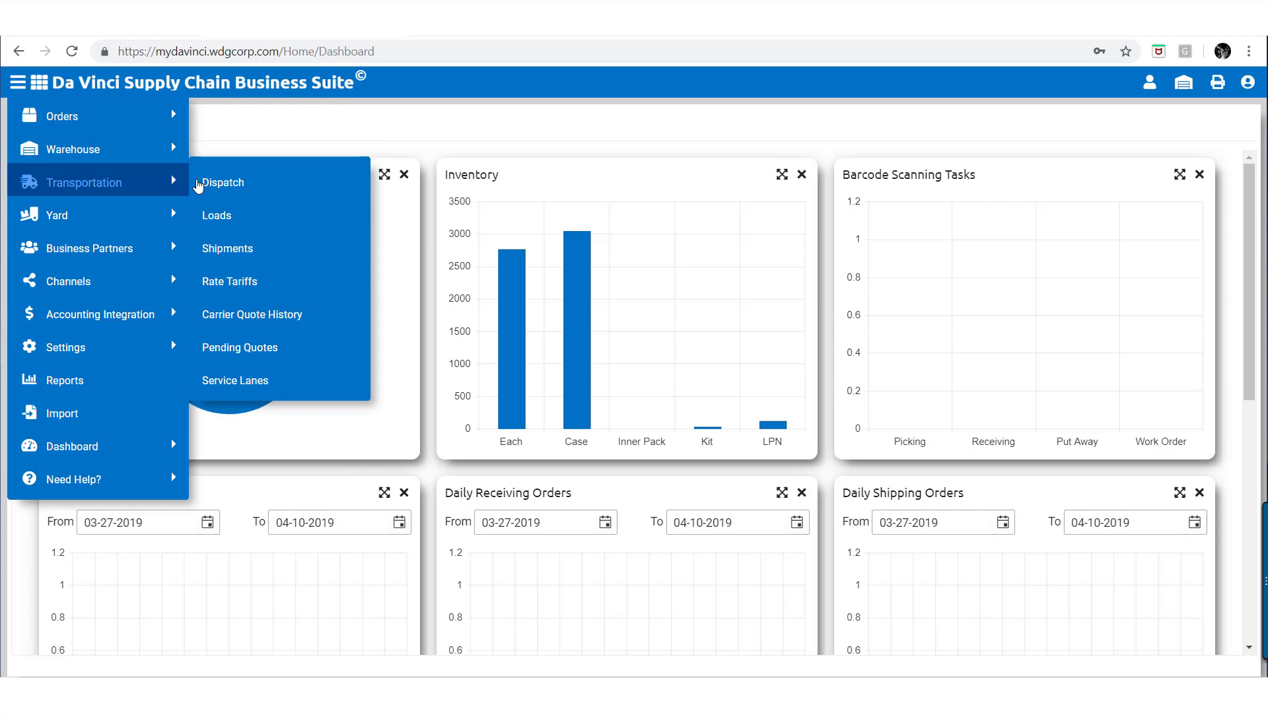
left_click(227, 220)
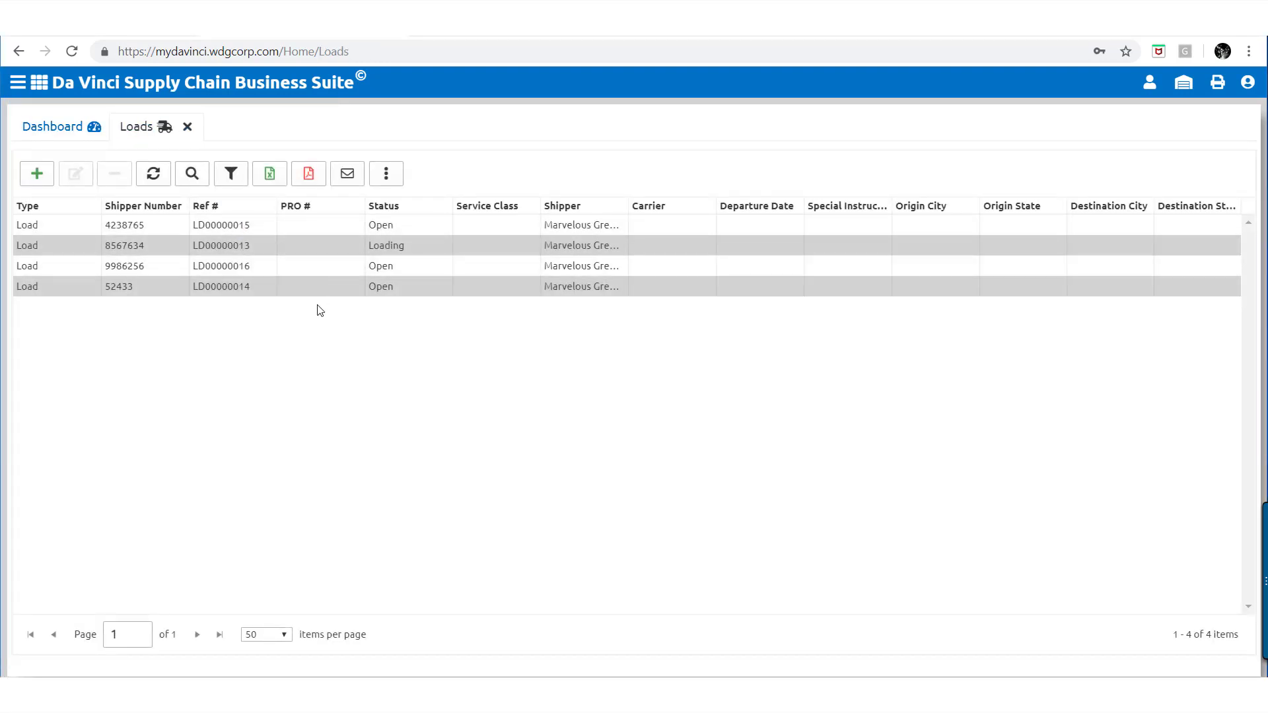
Create and save load 4455 for account Total T's T-Shirts with carrier SAIA
left_click(46, 181)
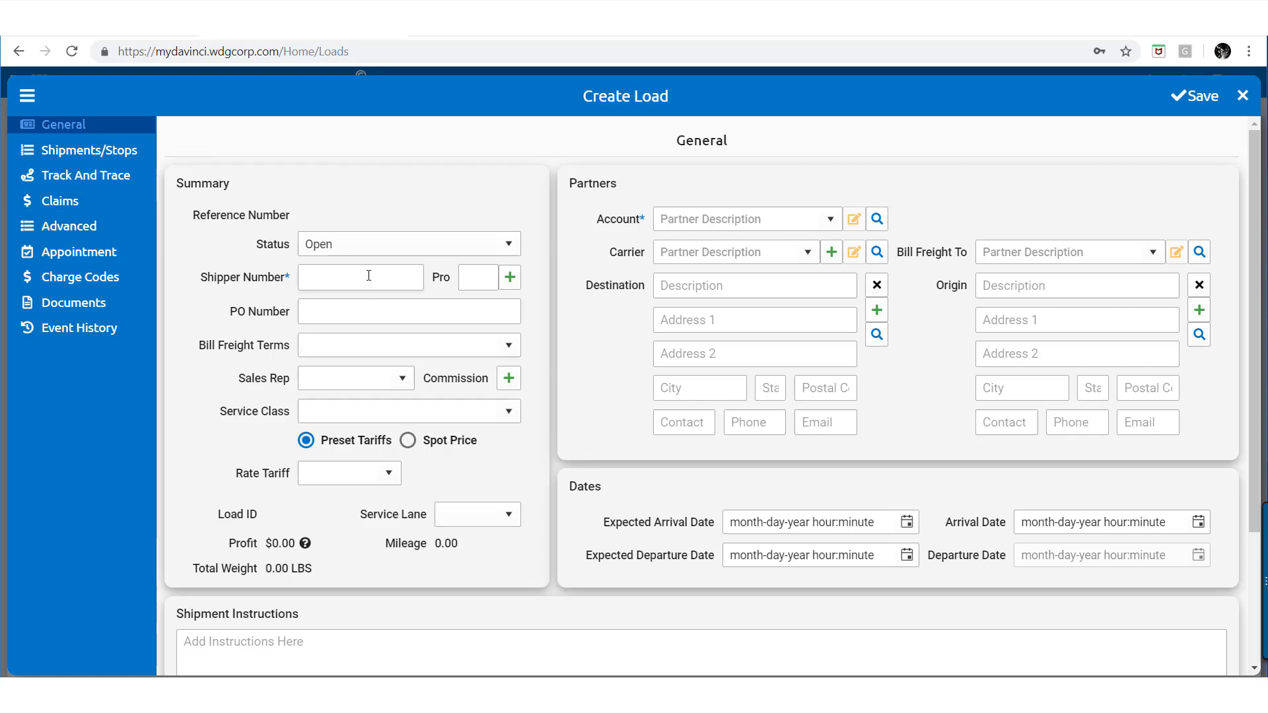
type("4455")
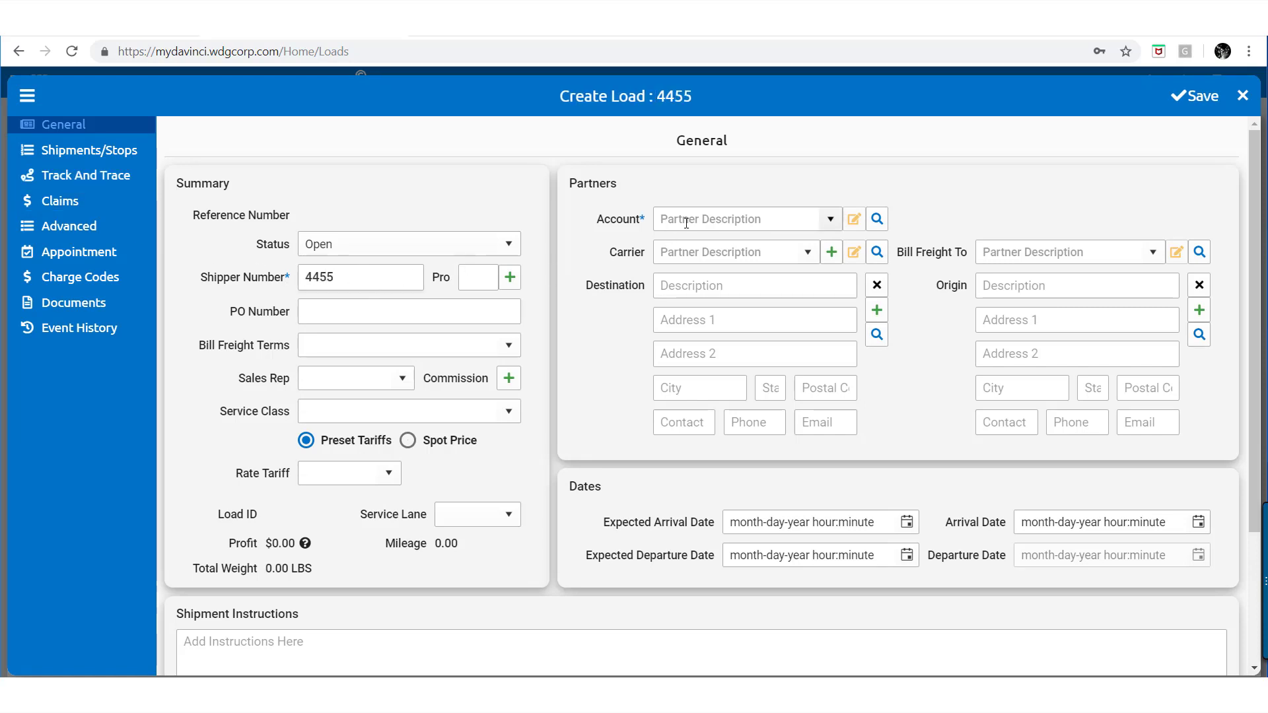
type("t")
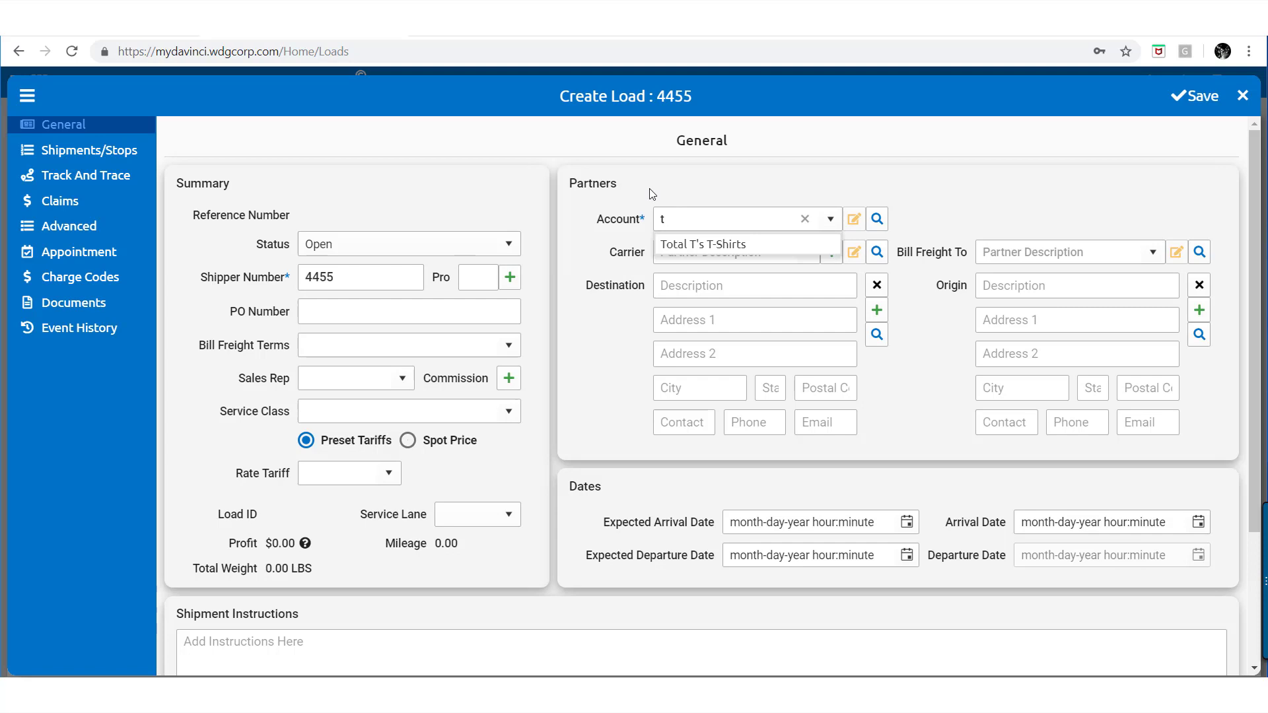
left_click(682, 248)
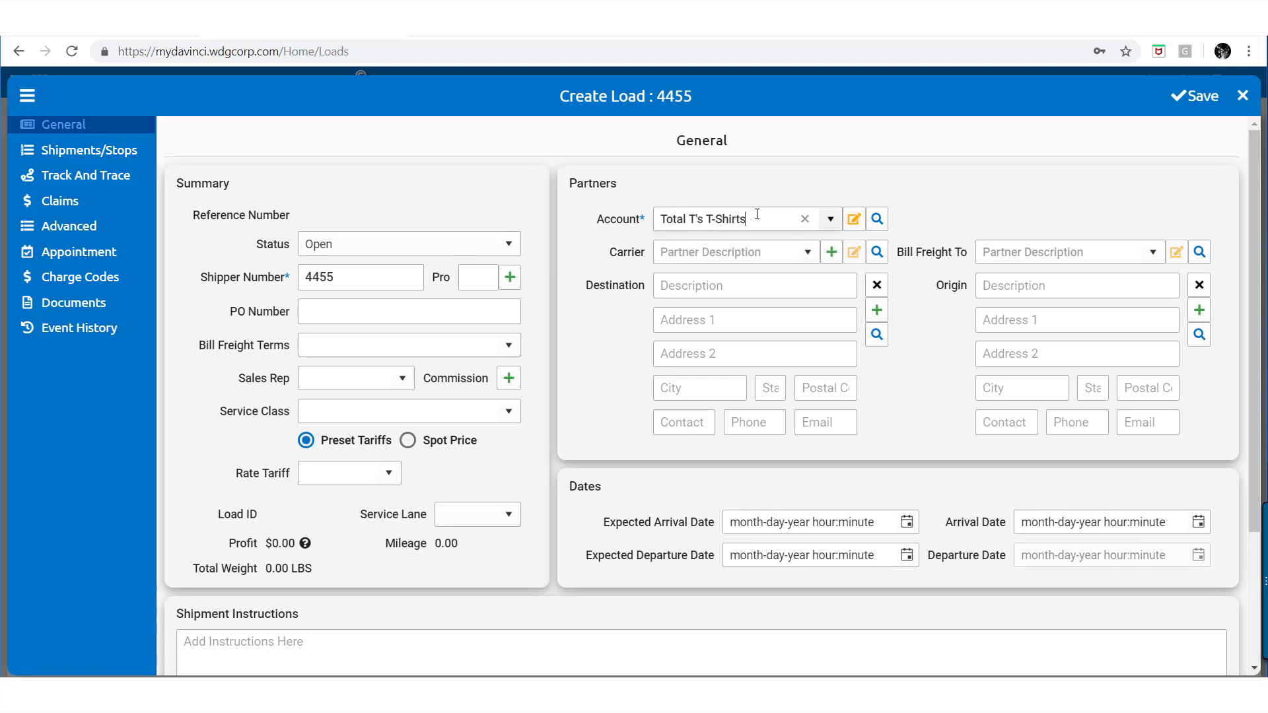
left_click(741, 252)
type("sa")
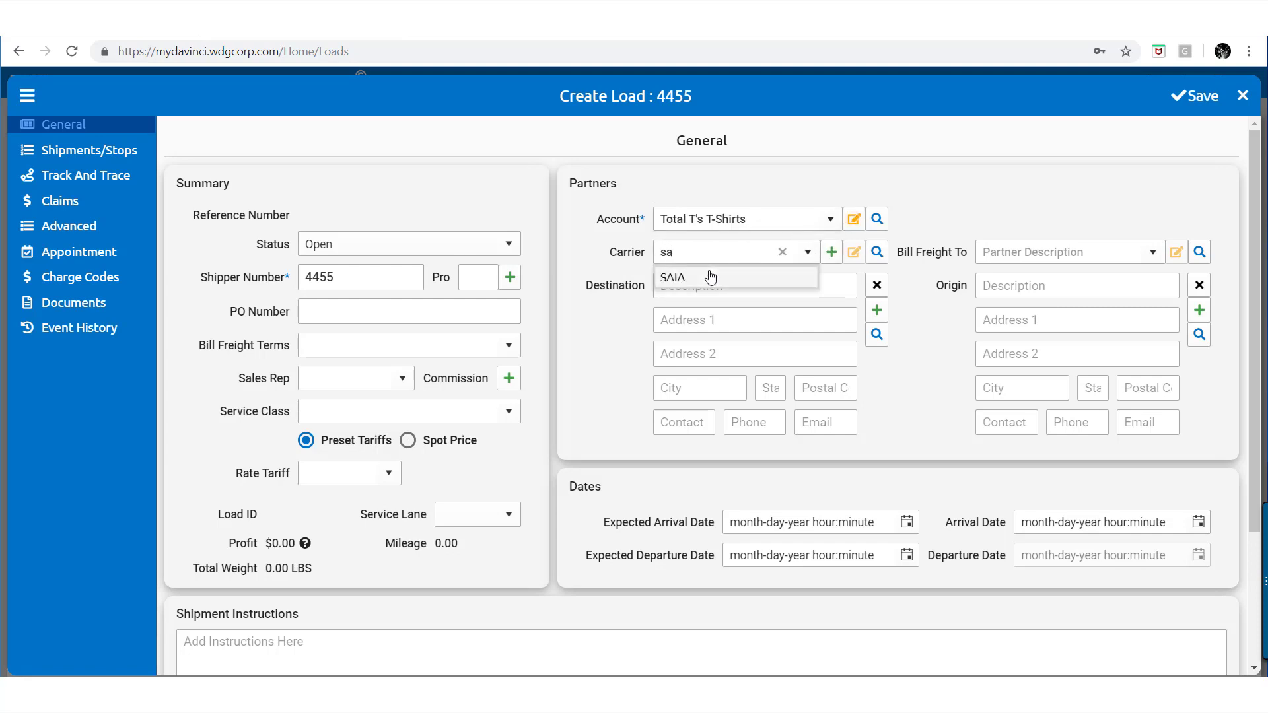
left_click(713, 276)
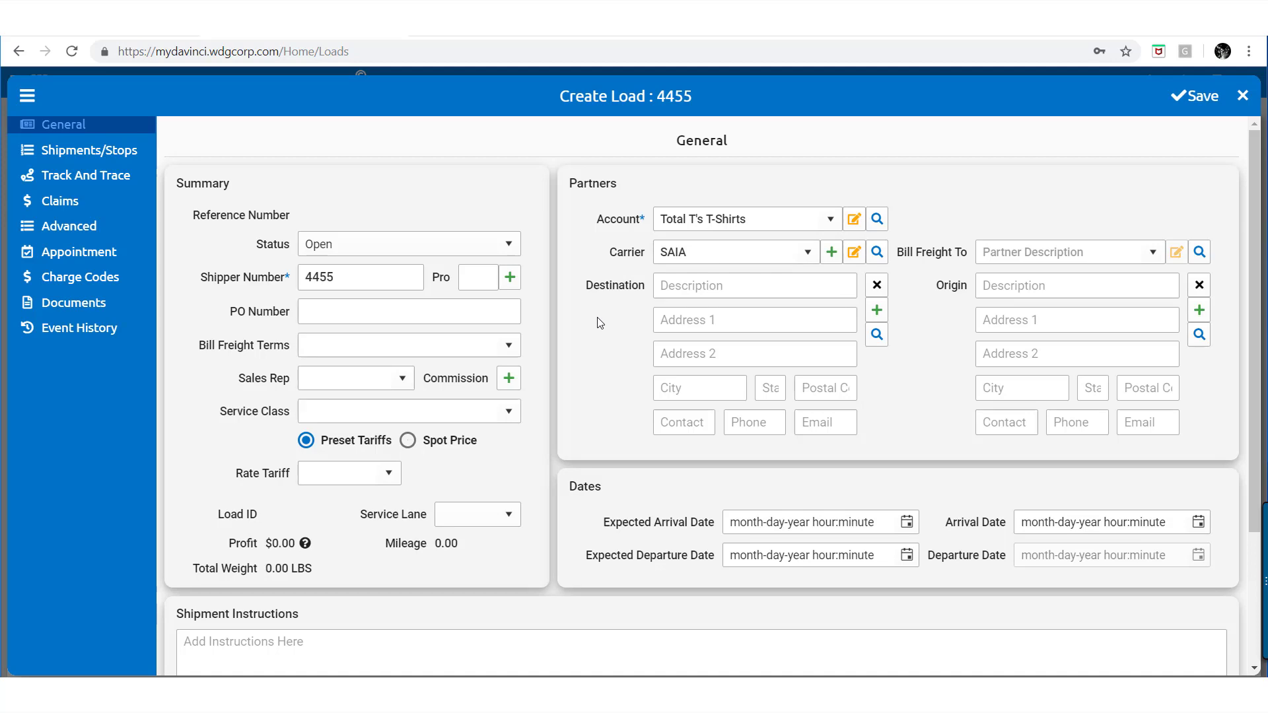
left_click(1182, 97)
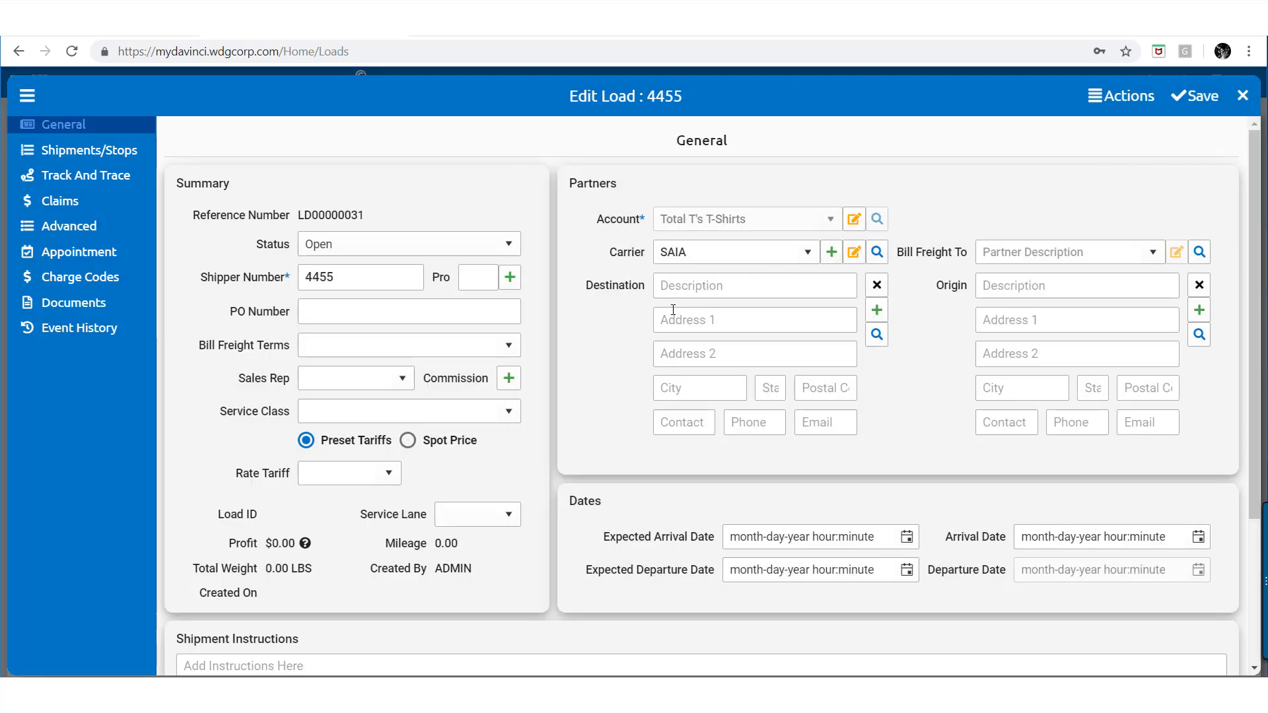
Price load 4455 as a $4,600 spot price with a 29% fuel surcharge
left_click(409, 440)
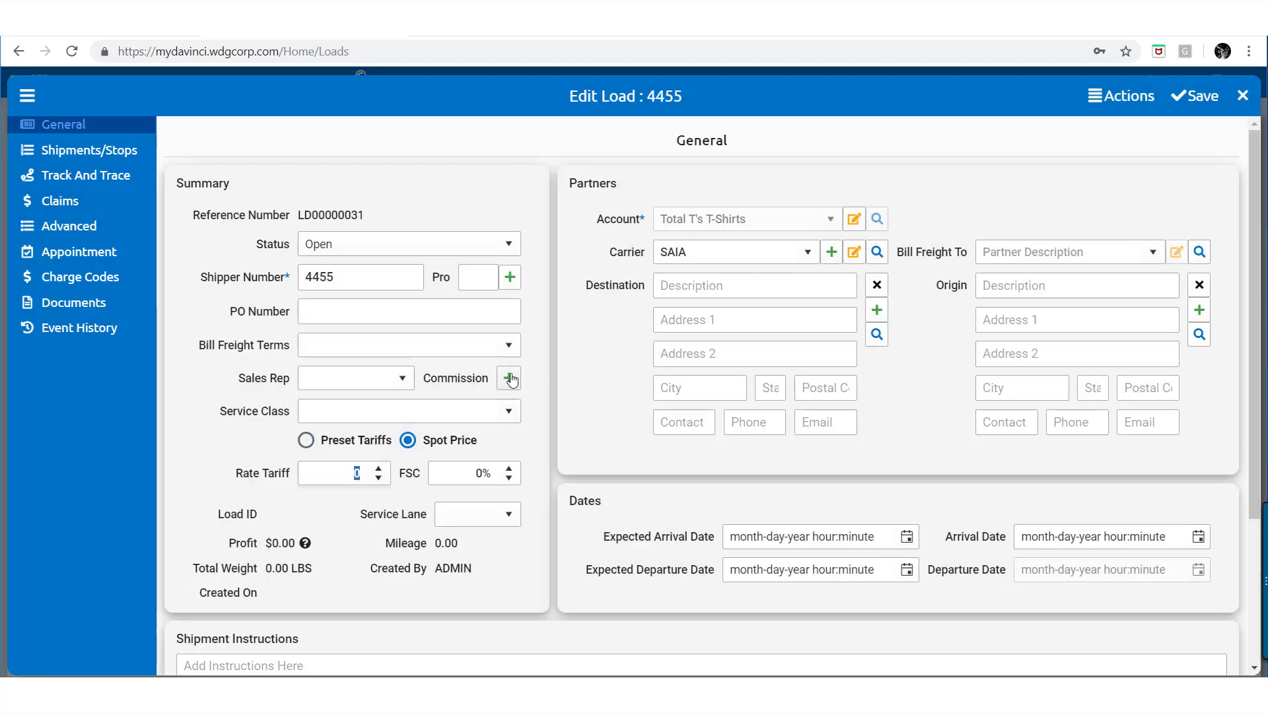
type("4,600")
key("Tab")
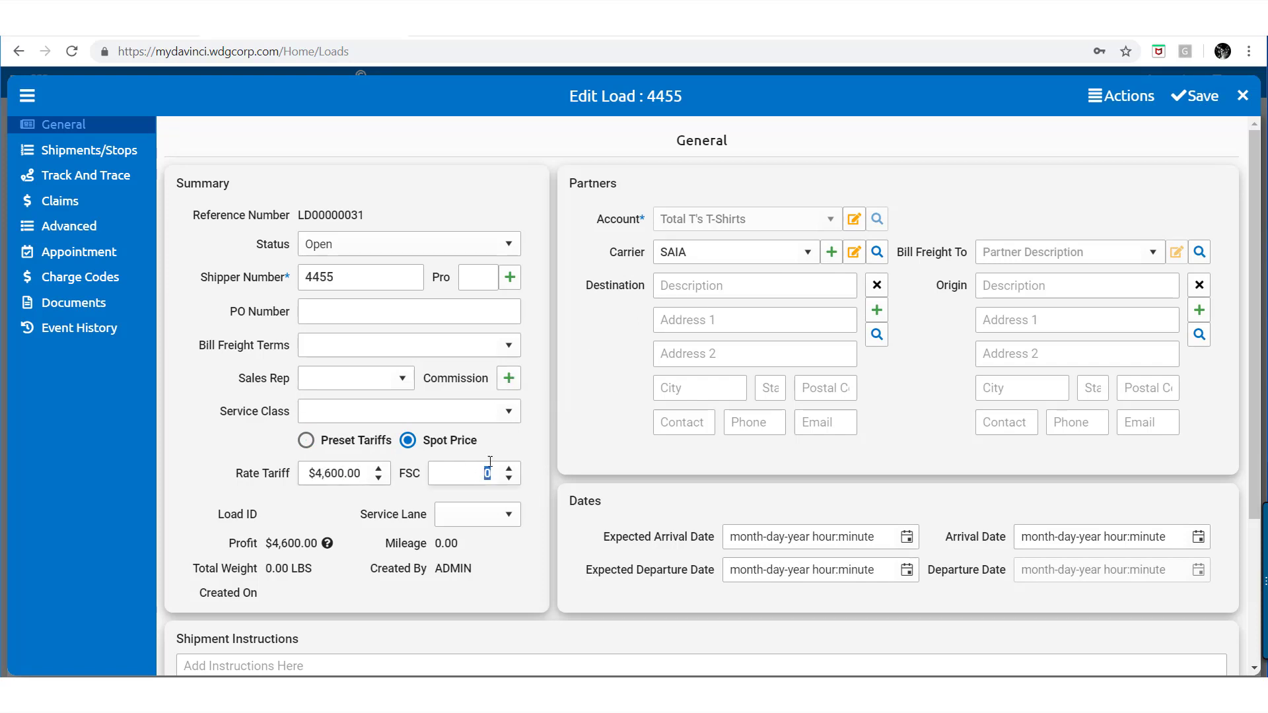
type("29")
left_click(576, 444)
Open the shipment search for adding shipments to load 4455
left_click(146, 164)
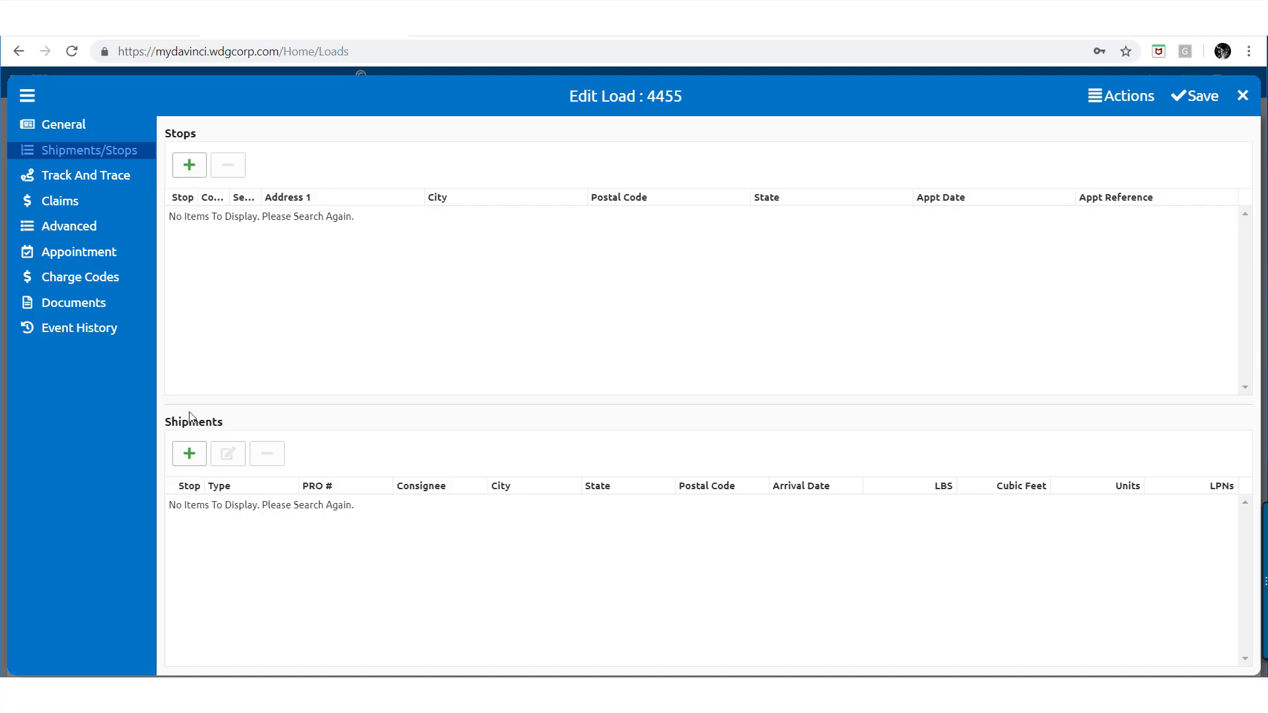
left_click(189, 454)
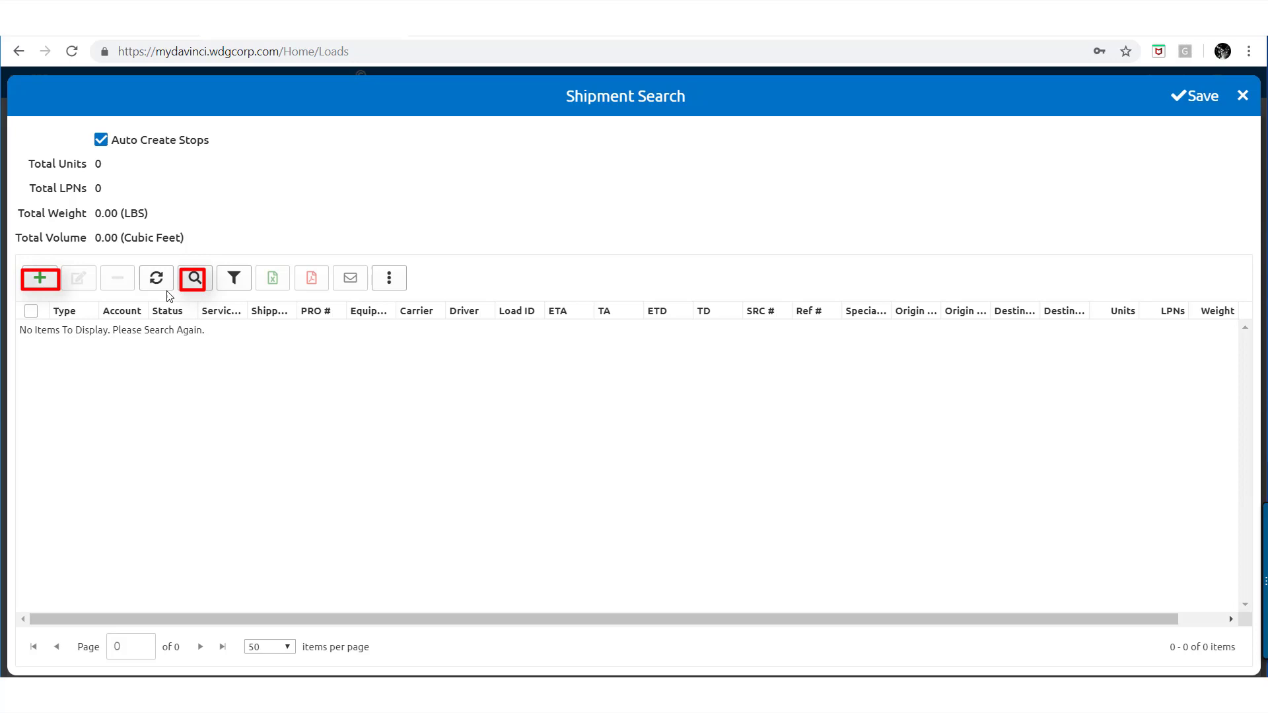
left_click(193, 278)
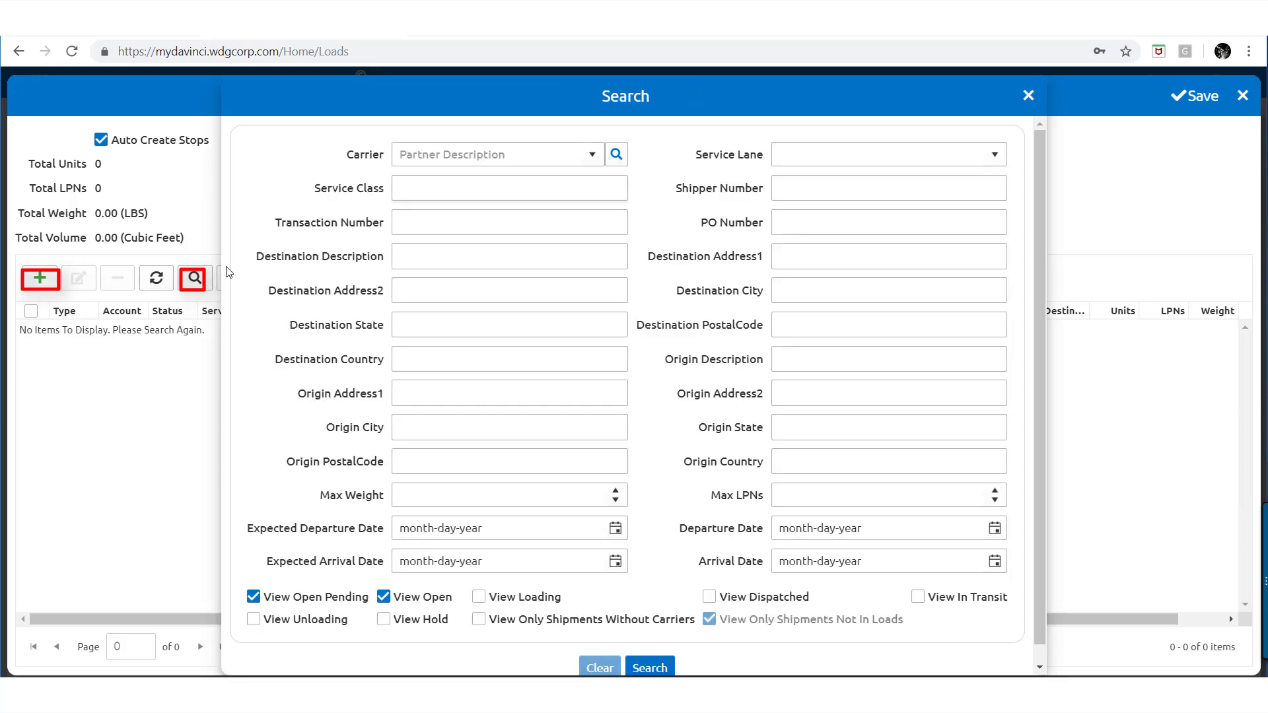
Search for open shipments with carrier SAIA and shipper number 4455
left_click(508, 188)
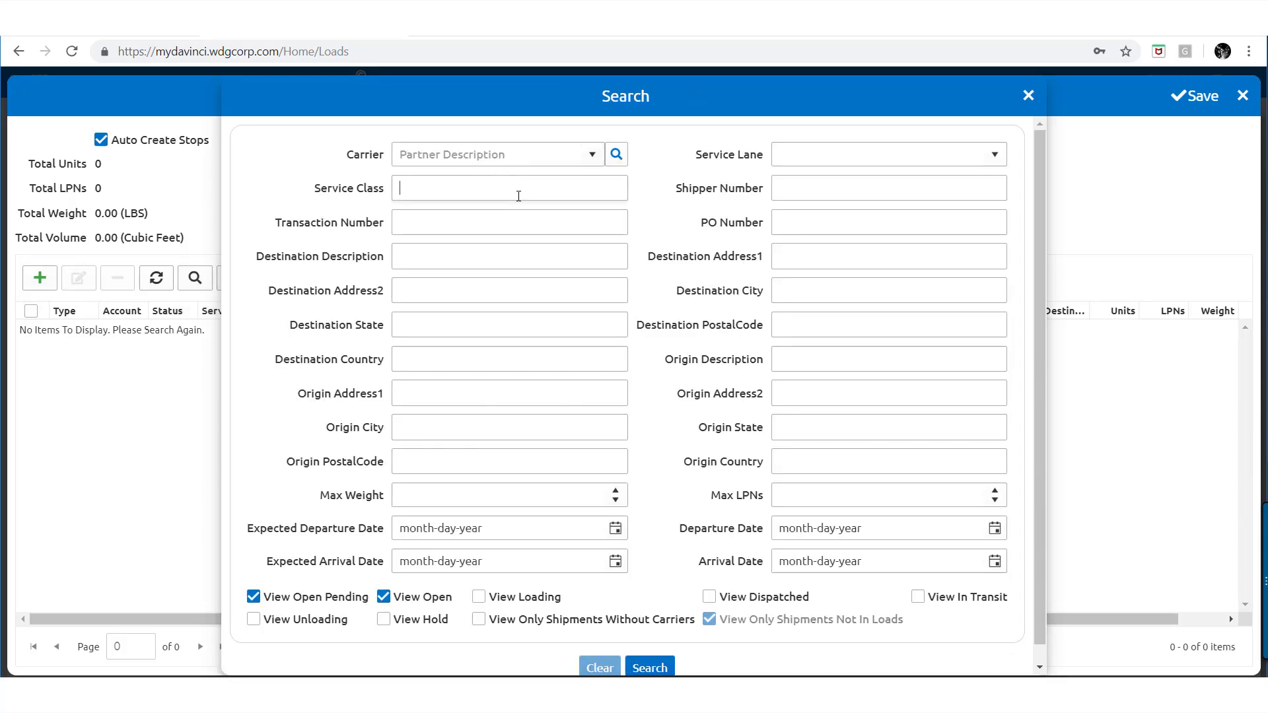
left_click(551, 163)
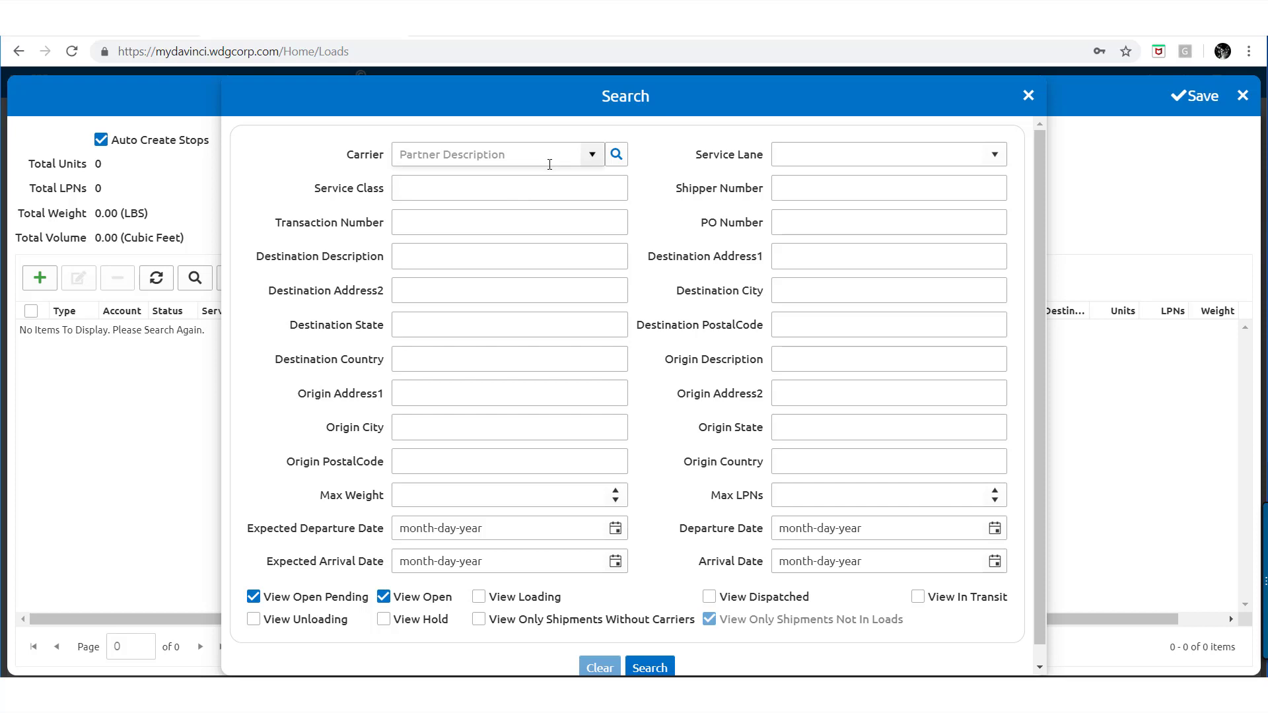
type("sa")
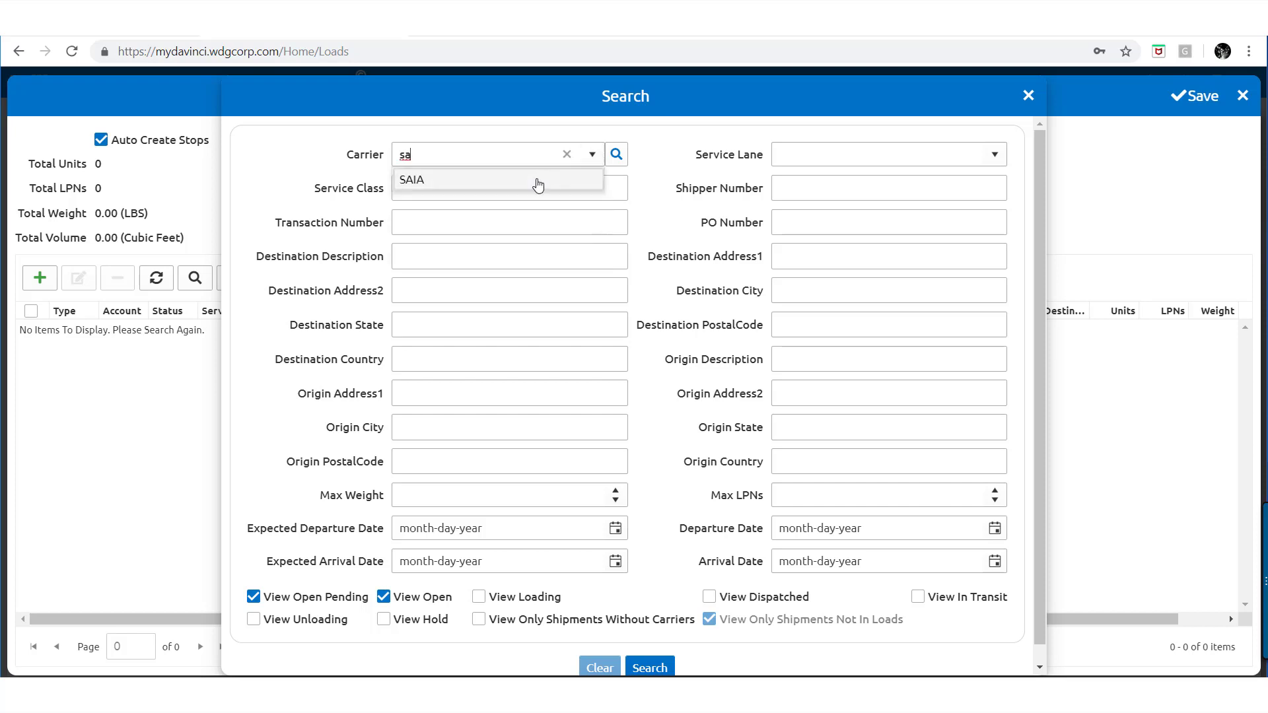
left_click(537, 181)
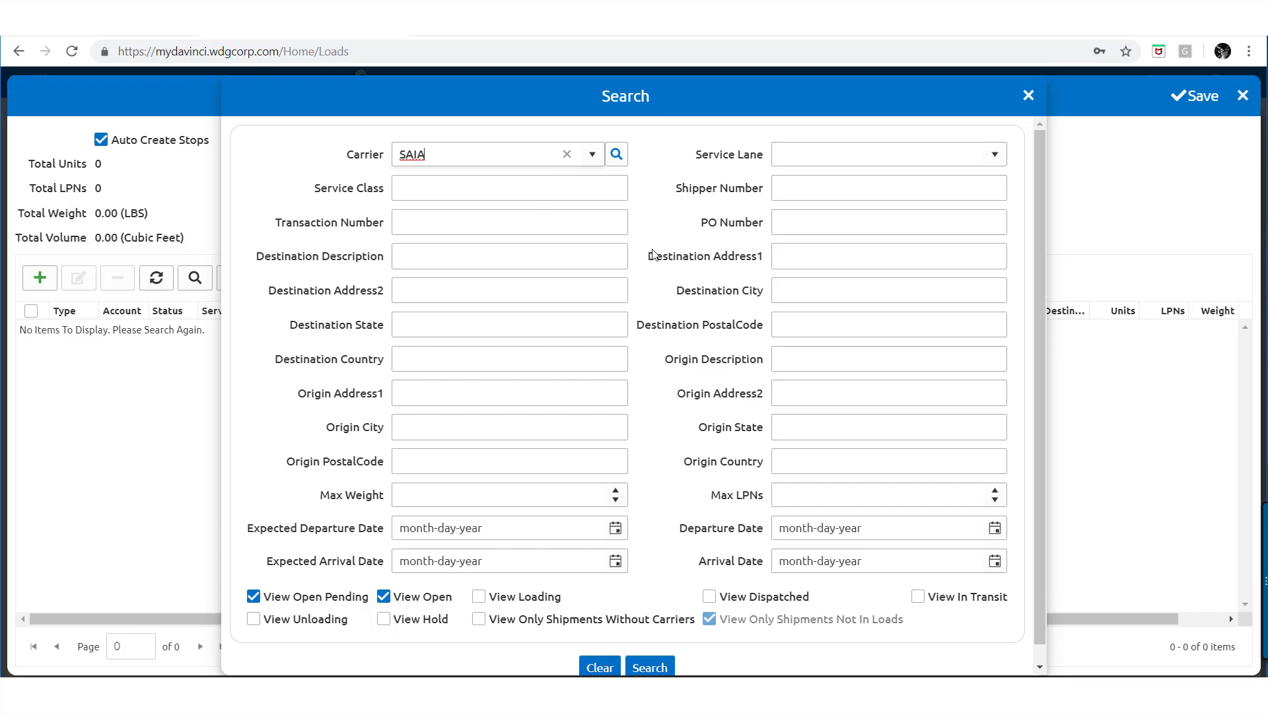
key("Tab")
type("4455")
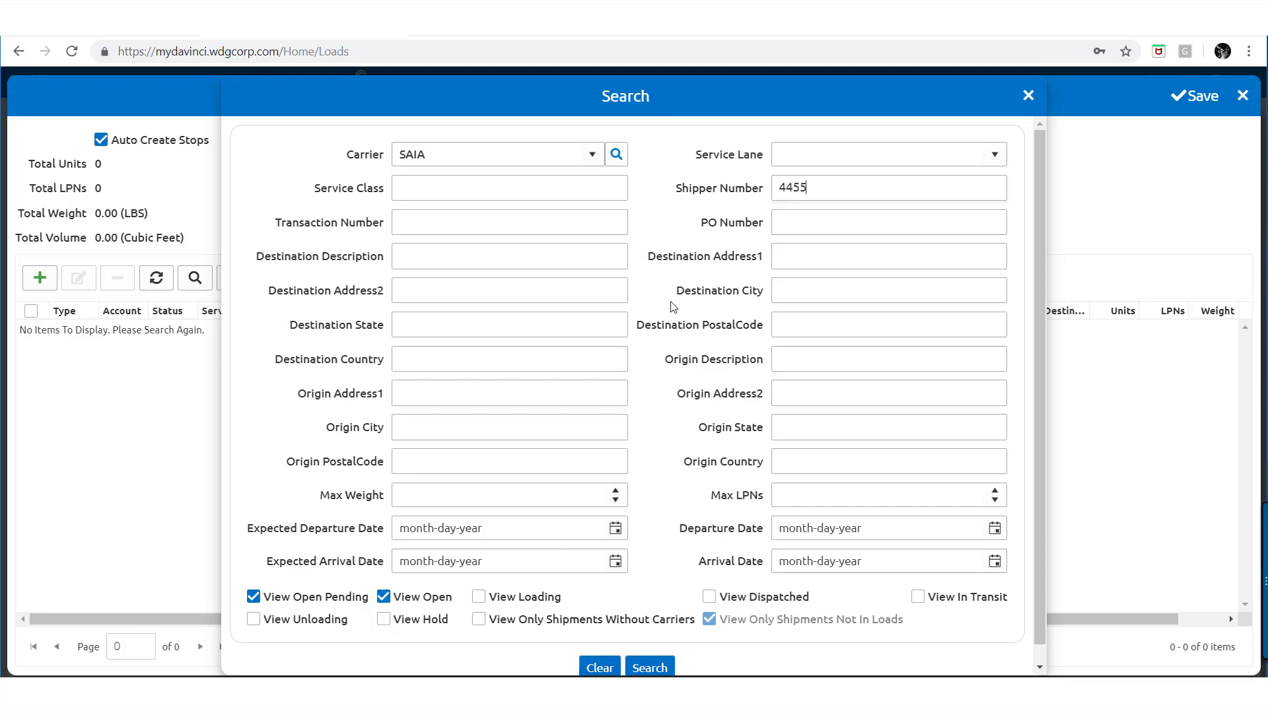
left_click(652, 667)
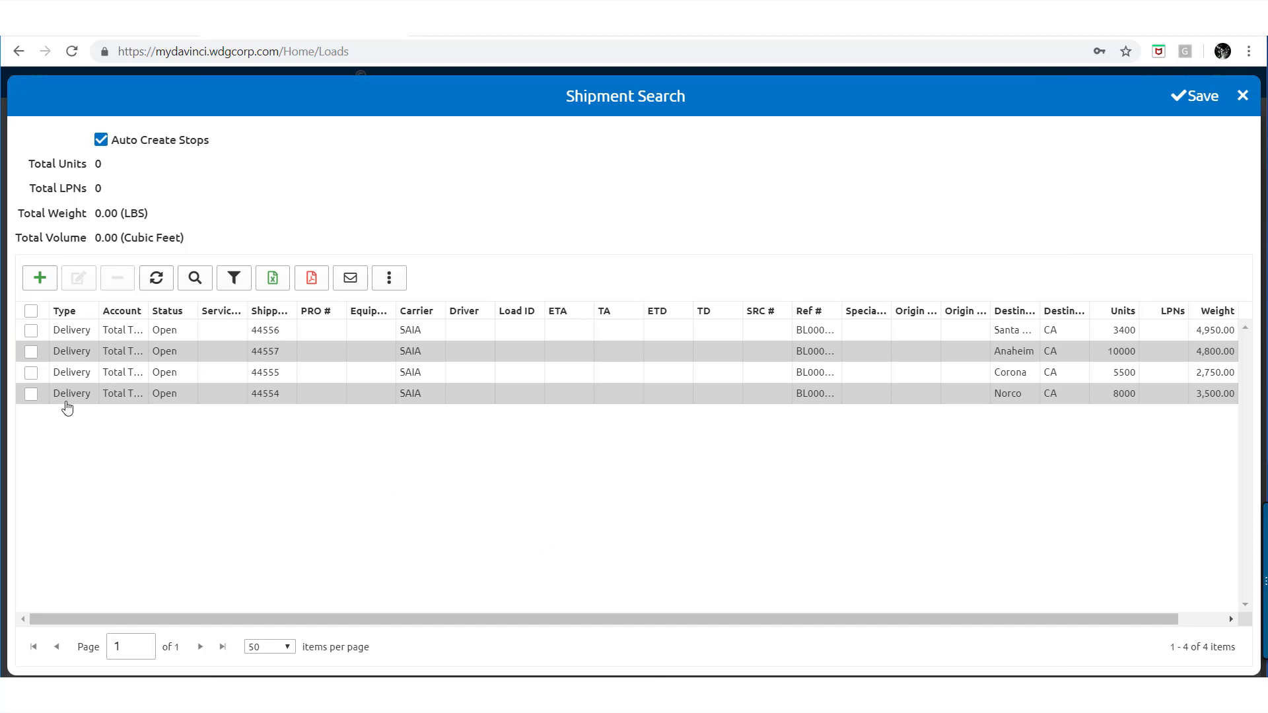
Add SAIA shipments 44554–44557 to load 4455 as Norco, Santa Ana, Anaheim and Corona stops
left_click(31, 394)
left_click(1196, 95)
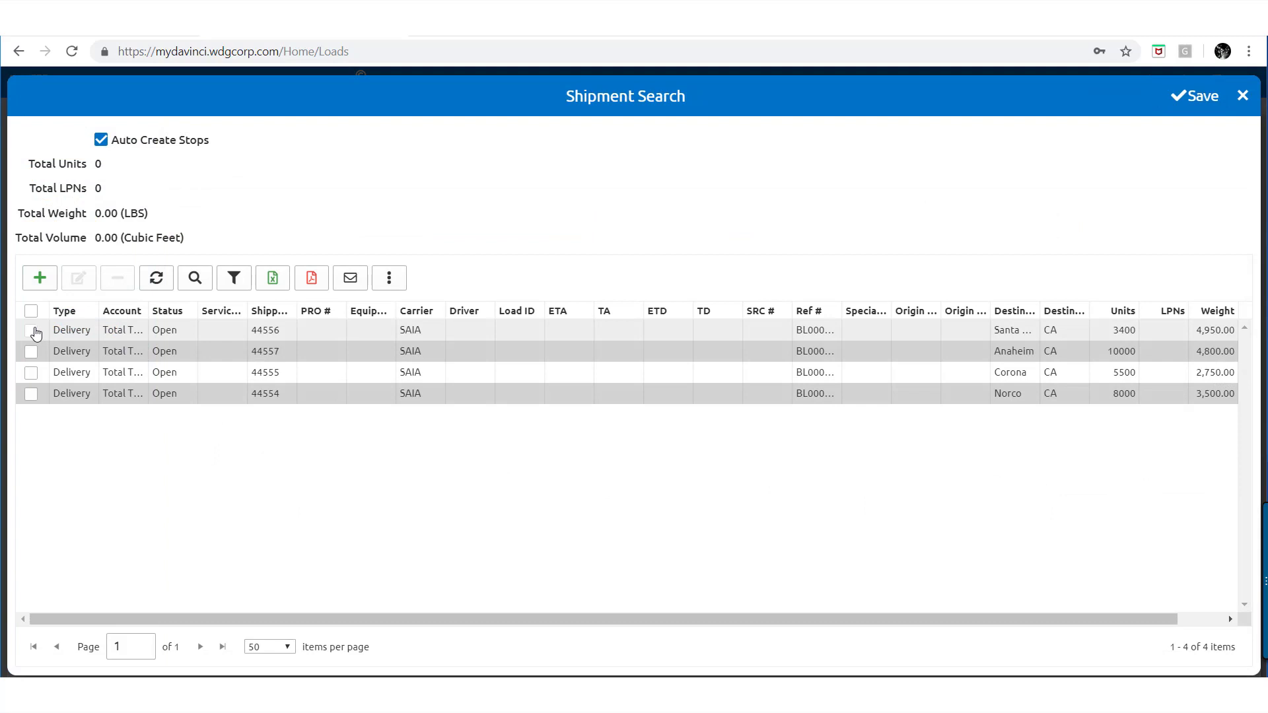
left_click(32, 331)
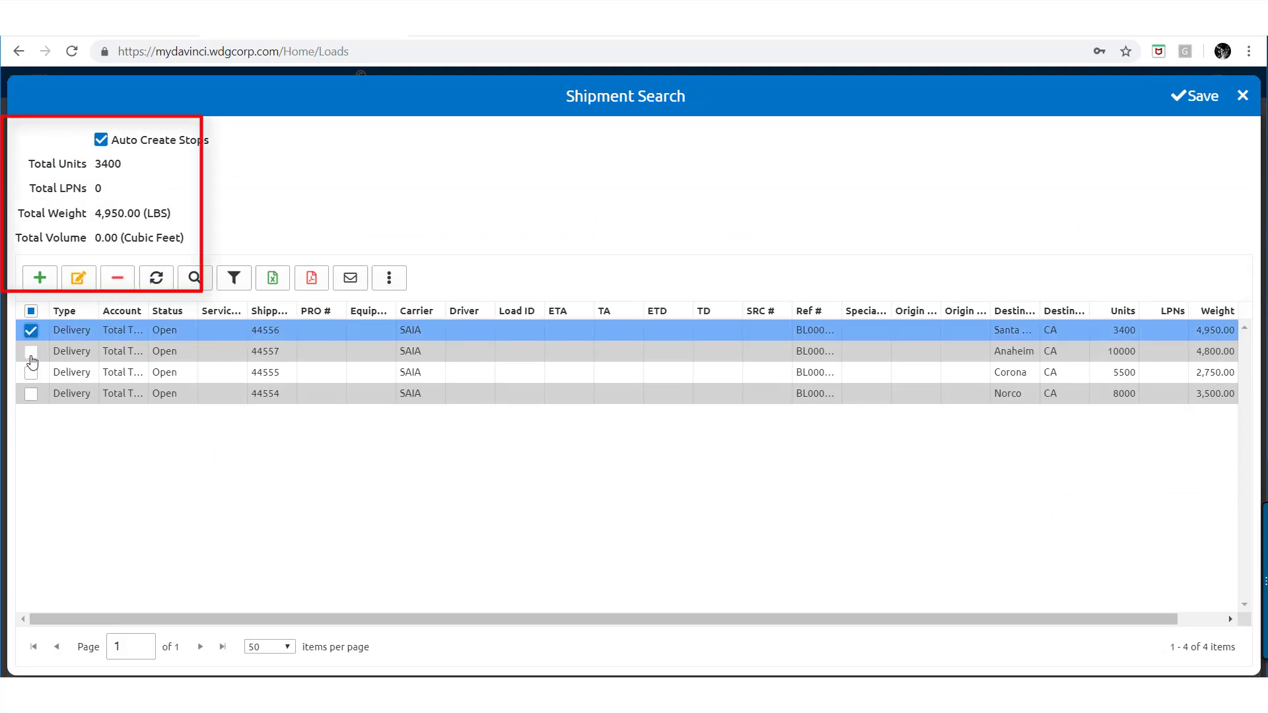
left_click(32, 354)
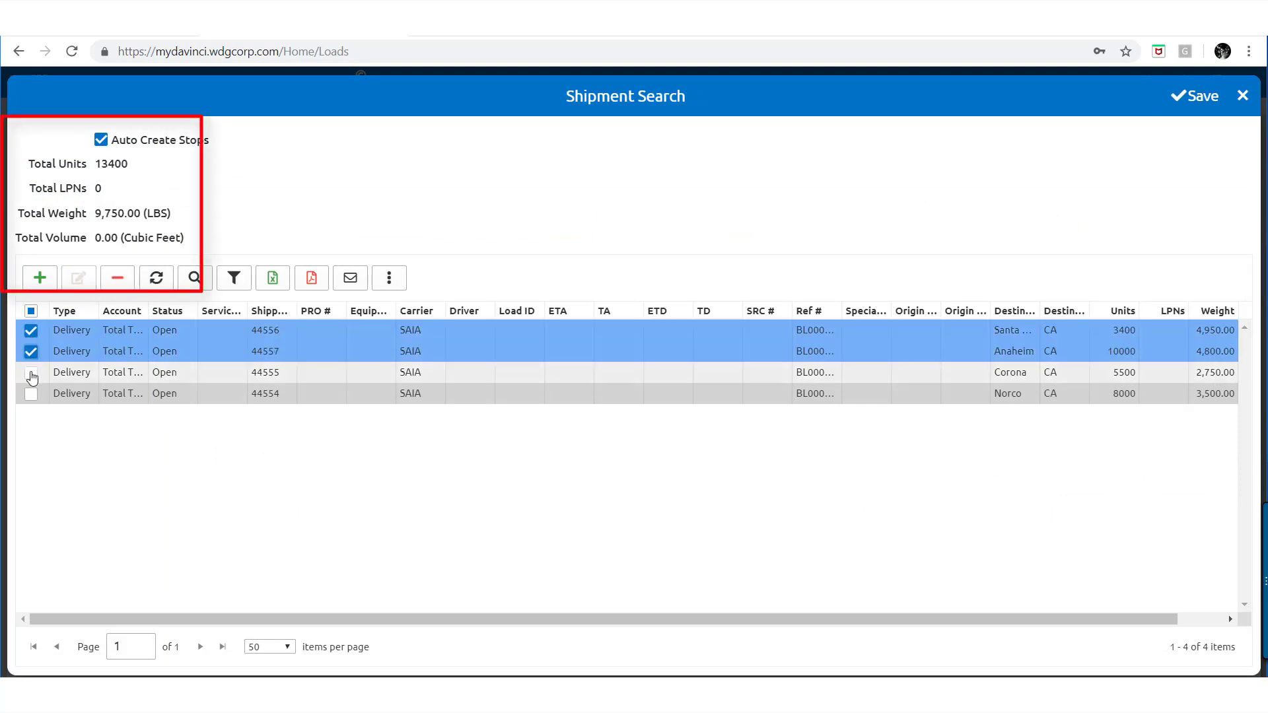
left_click(31, 374)
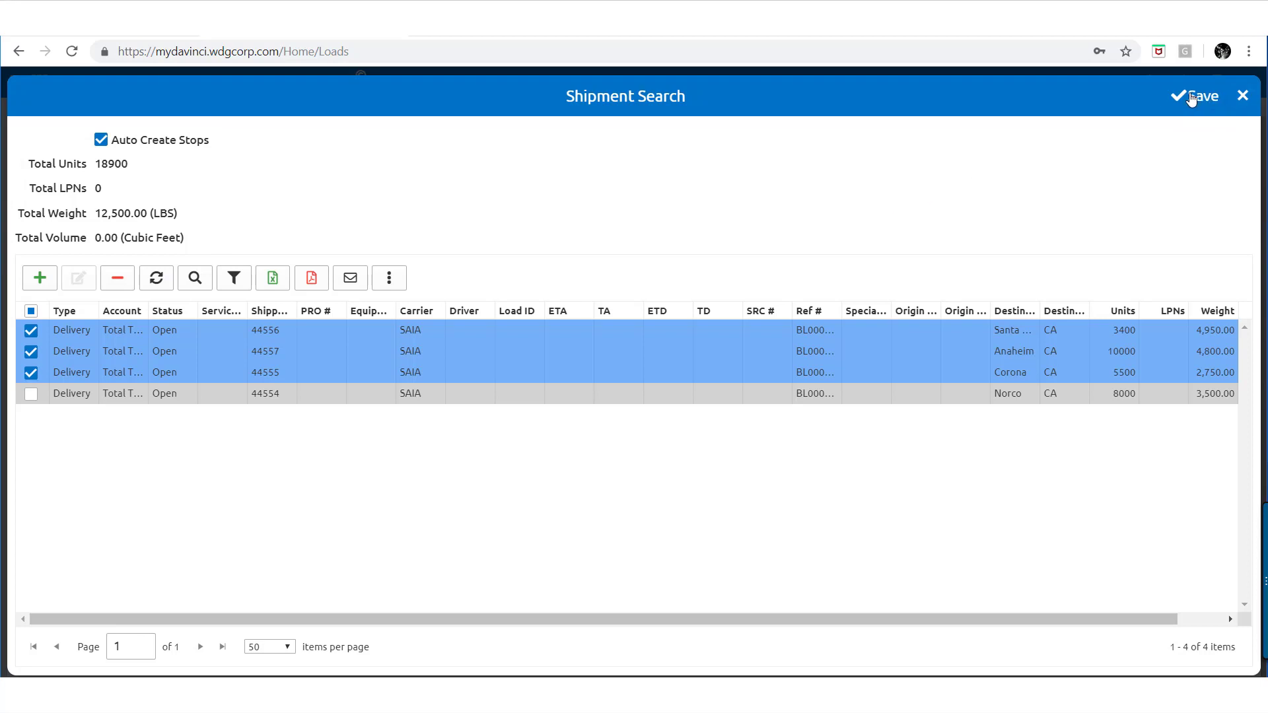
left_click(1192, 98)
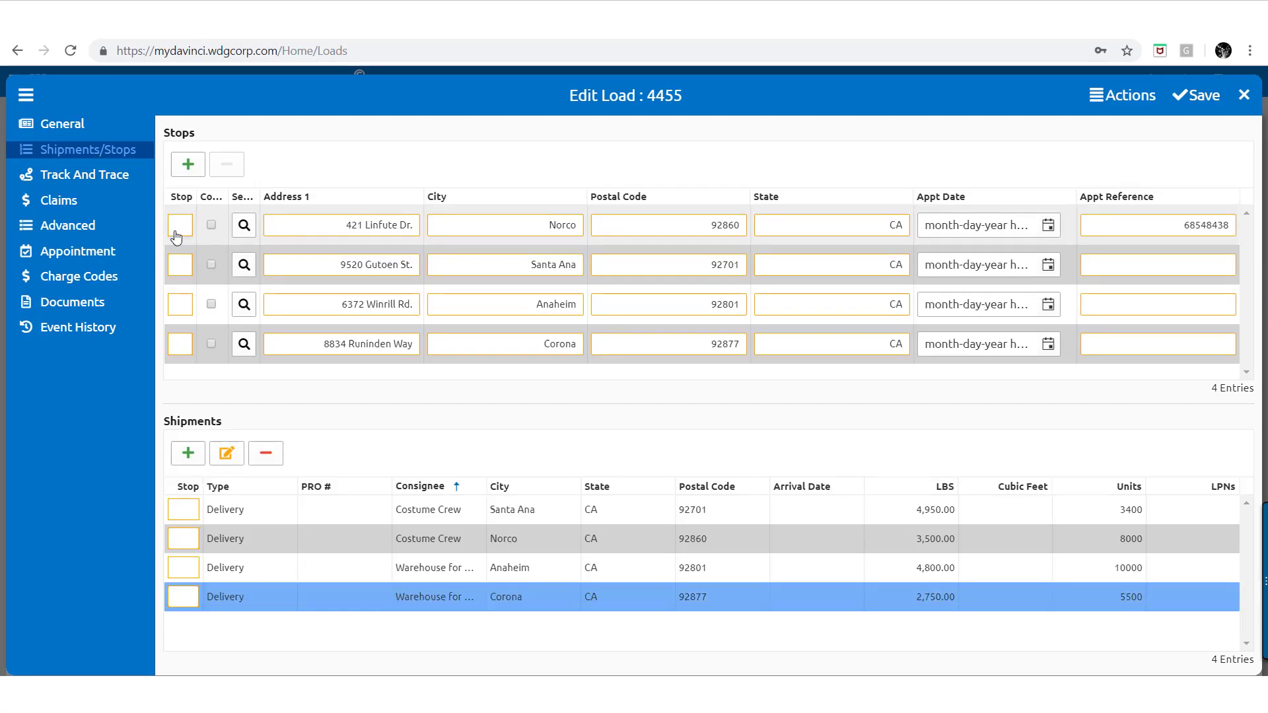
Enter stop numbers: Norco 1, Corona 2, Santa Ana 3, Anaheim 4
left_click(177, 231)
type("1")
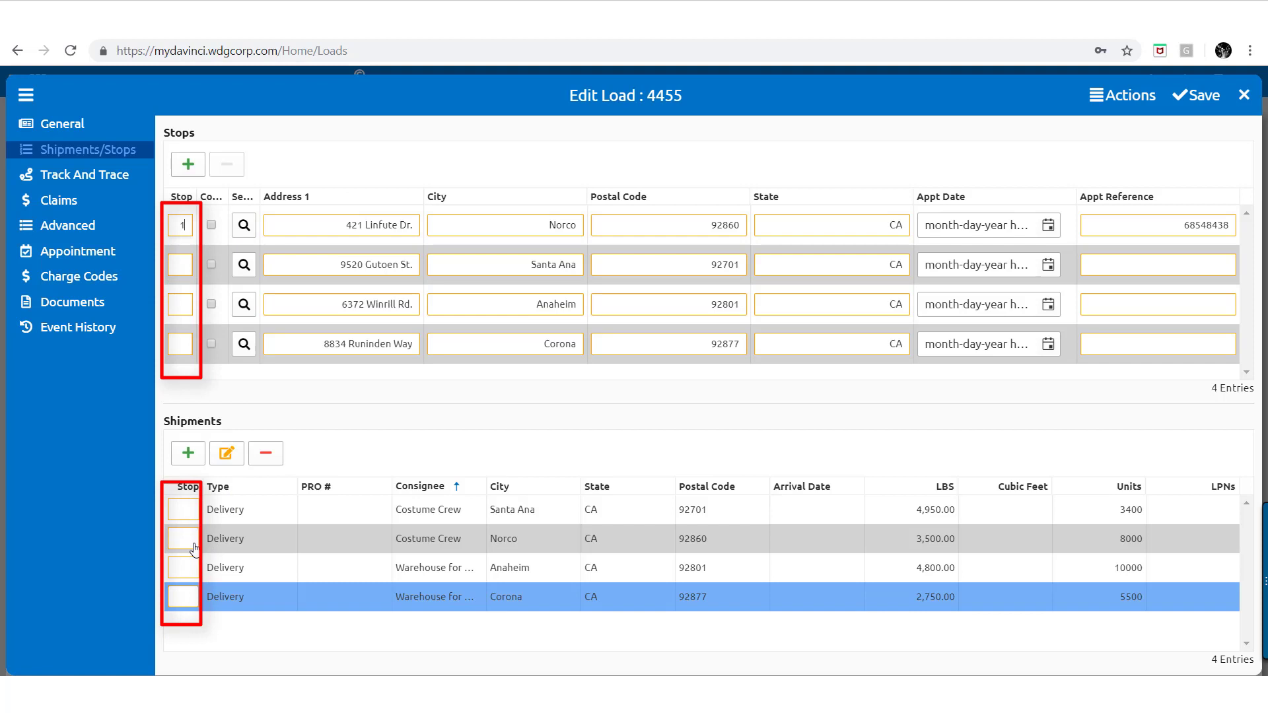
type("1")
type("3")
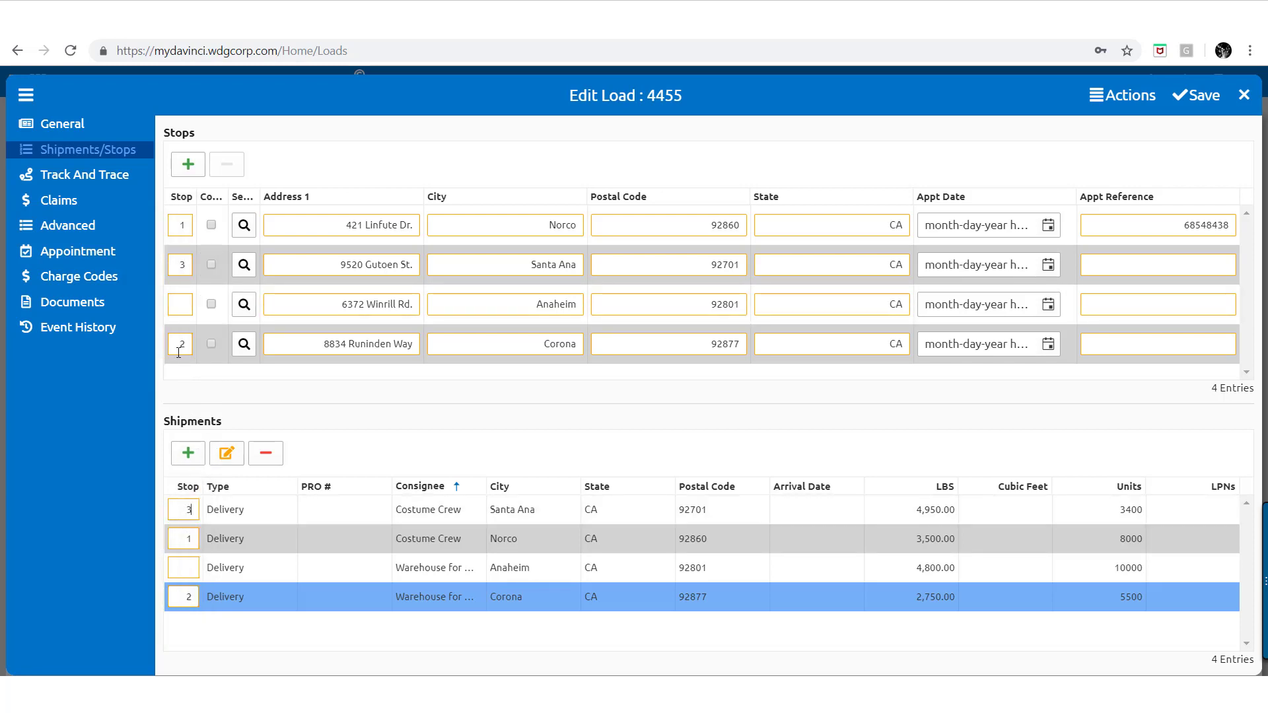
left_click(179, 309)
type("4")
Set April 11, 2019 appointments for Norco at 10:00 and Corona at 12:00
left_click(1047, 226)
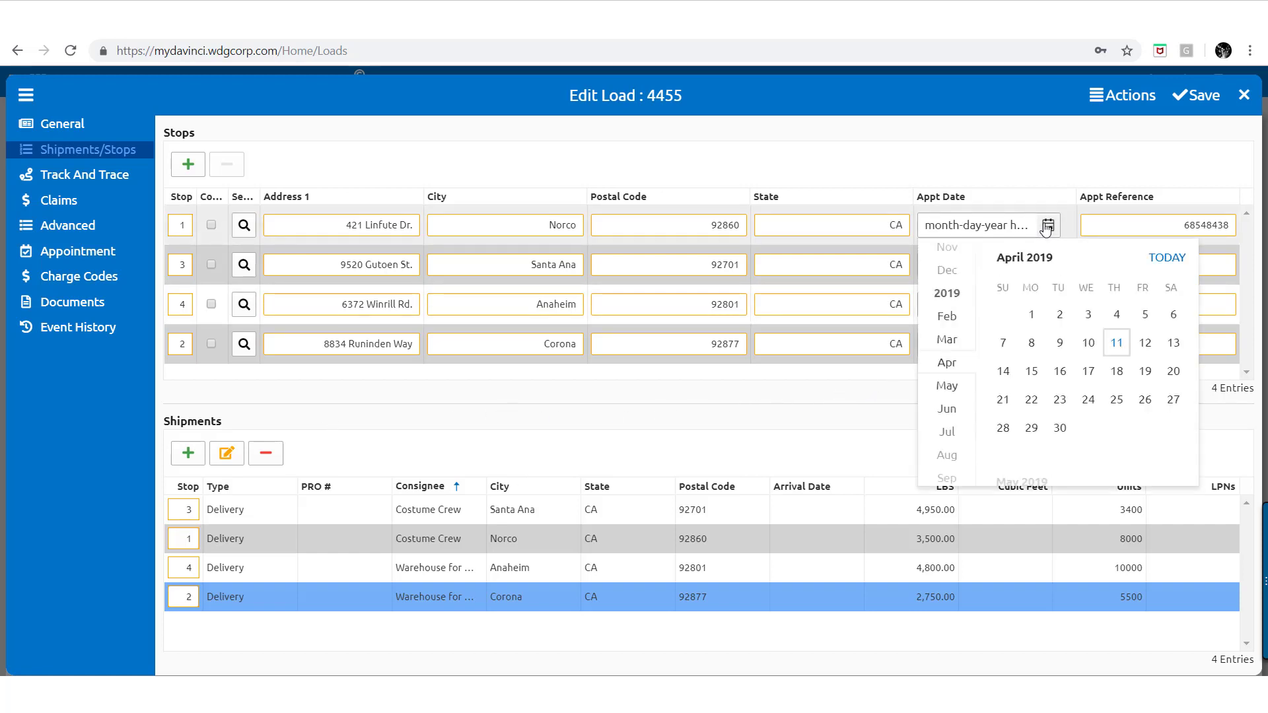
left_click(1116, 344)
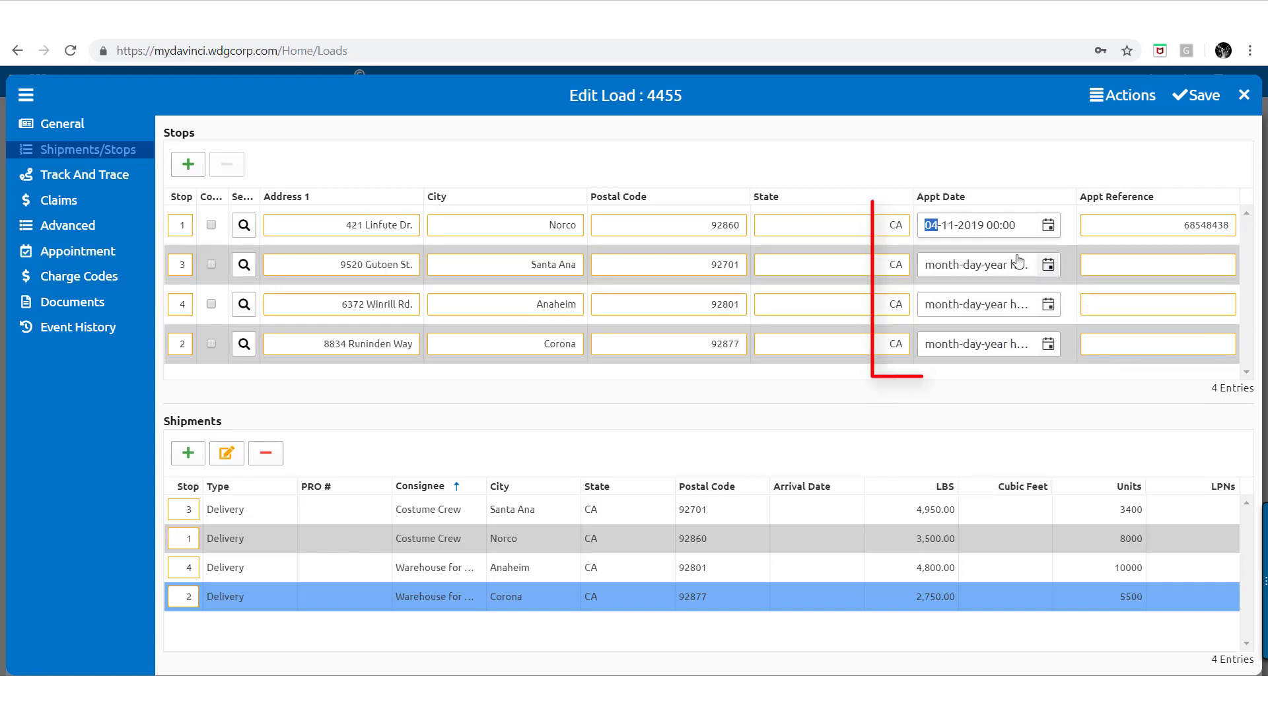
left_click(997, 228)
type("1")
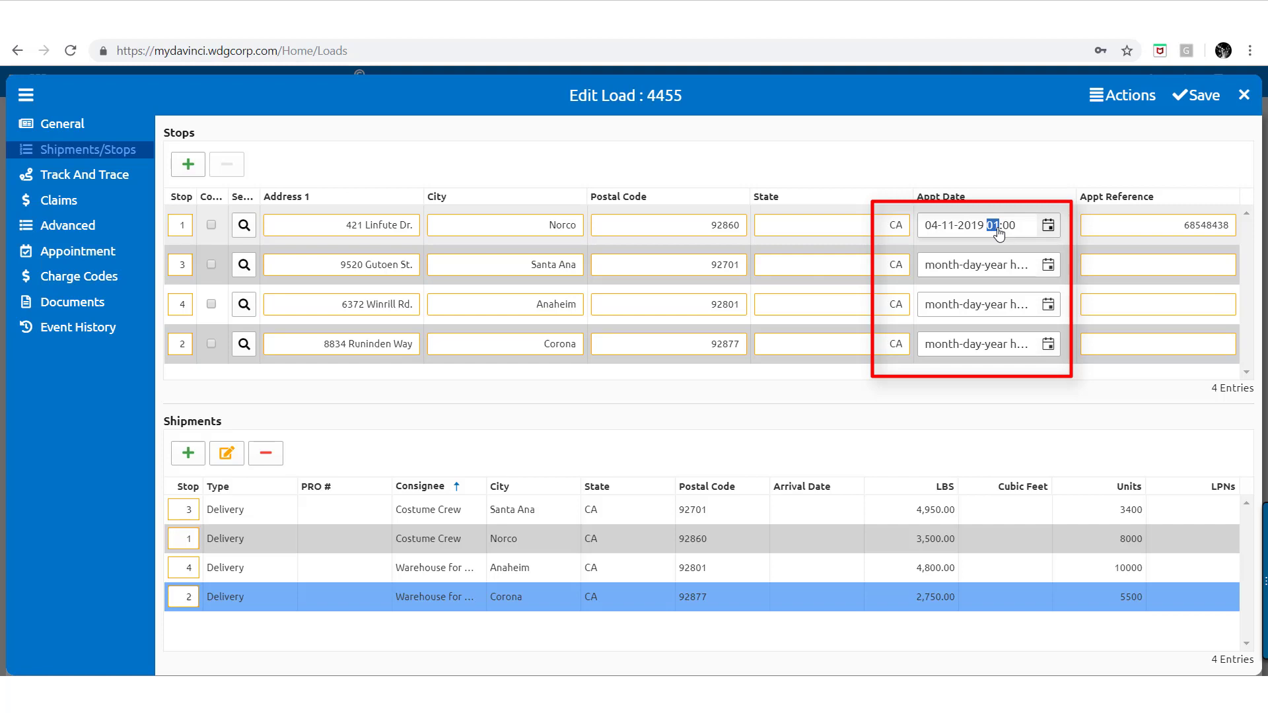
type("0")
left_click(982, 390)
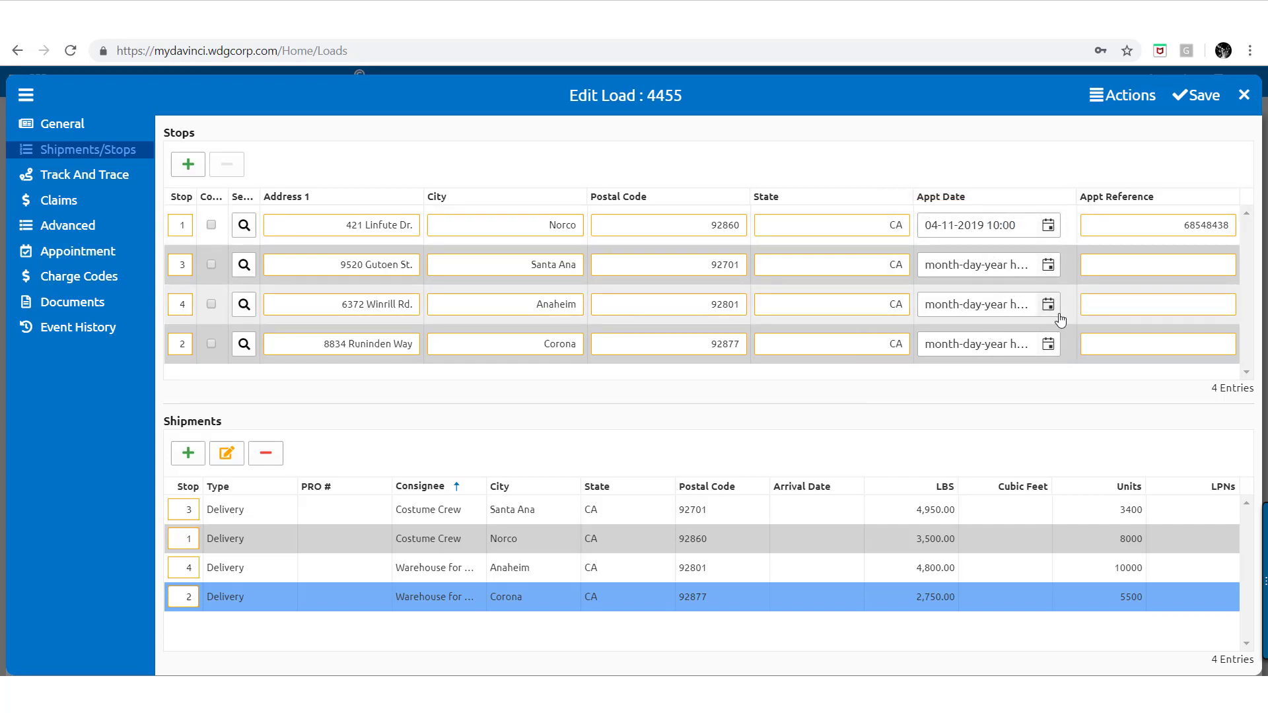
left_click(1048, 344)
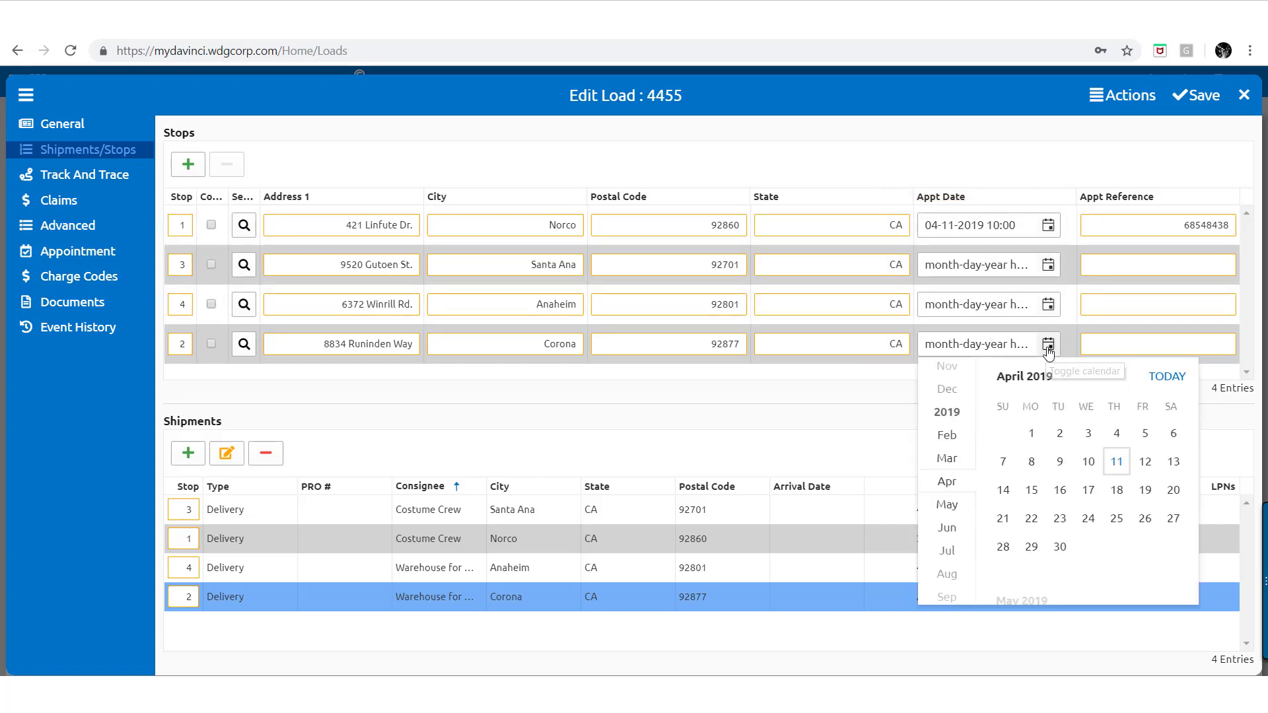
left_click(1117, 462)
left_click(998, 352)
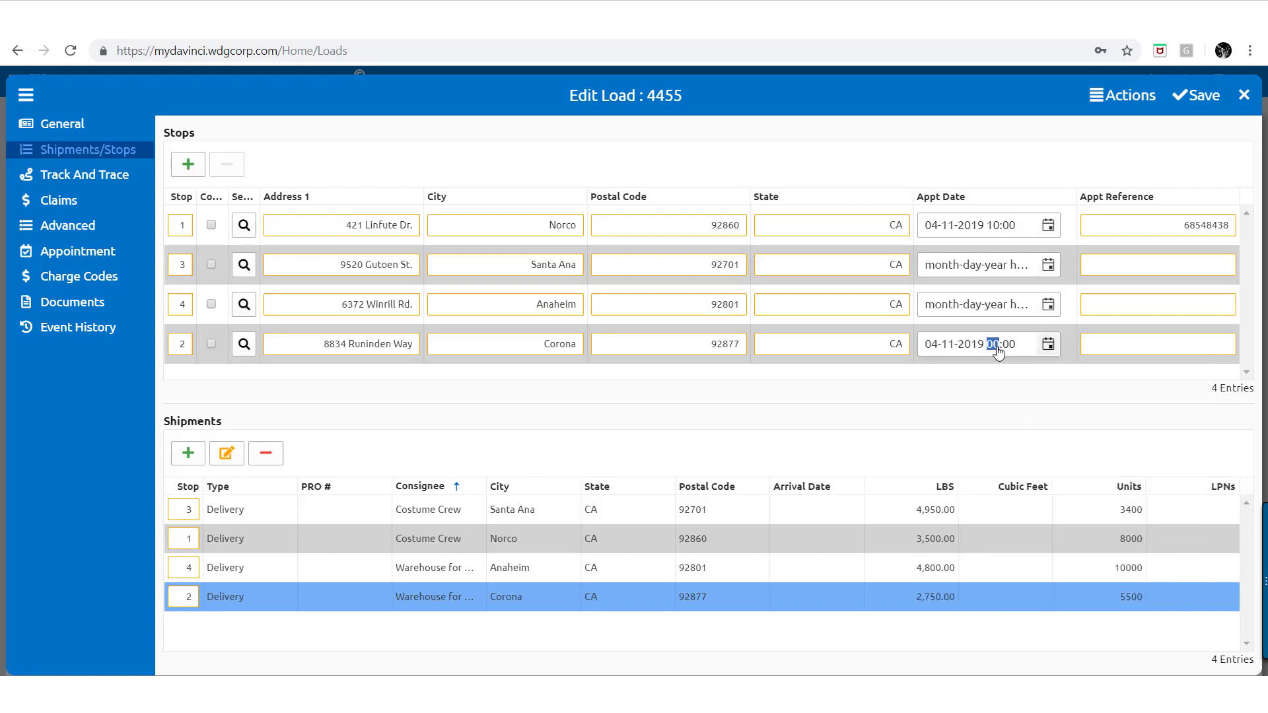
type("12")
Set April 11, 2019 appointments for Santa Ana at 14:00 and Anaheim at 16:00
left_click(1048, 265)
left_click(1117, 382)
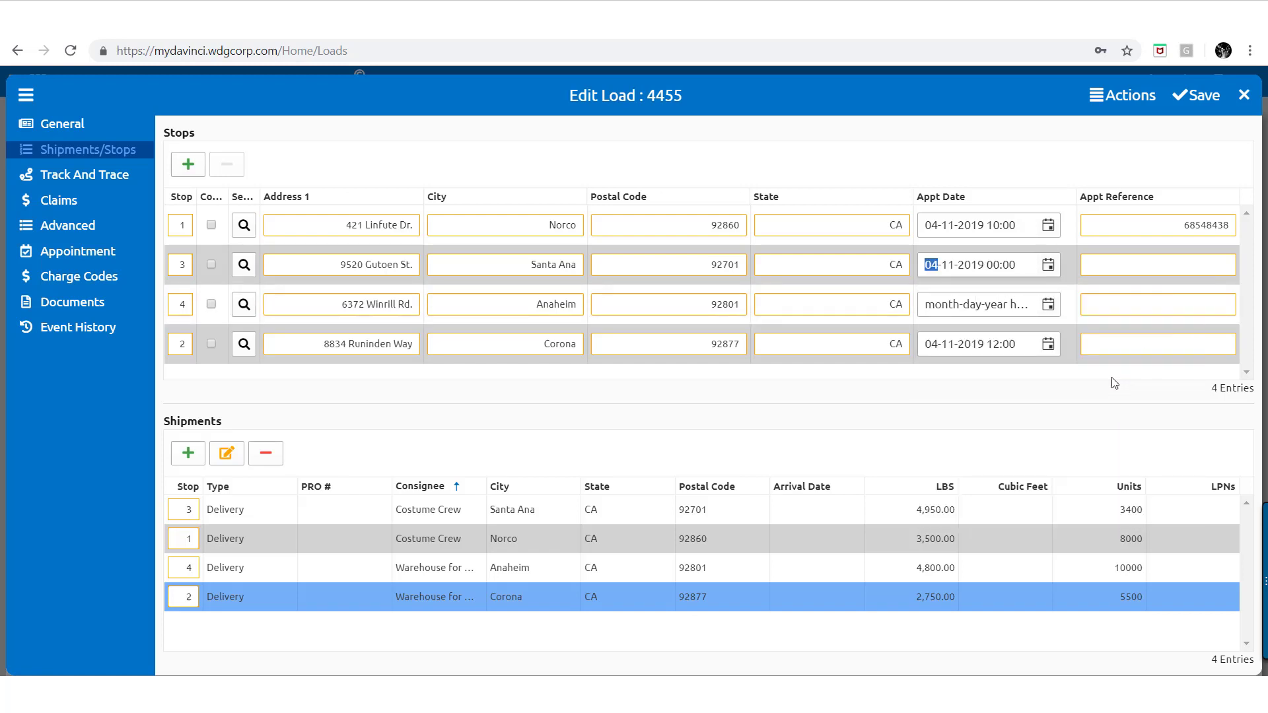
left_click(993, 265)
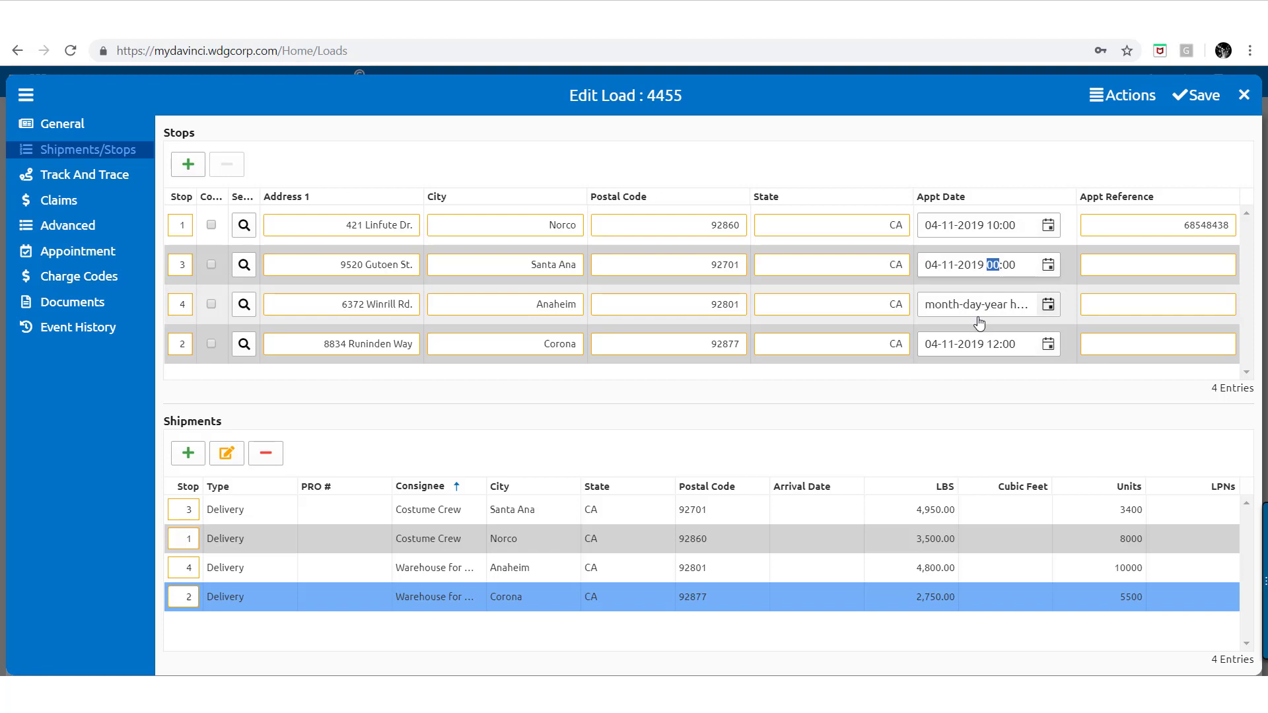
type("14")
left_click(1048, 305)
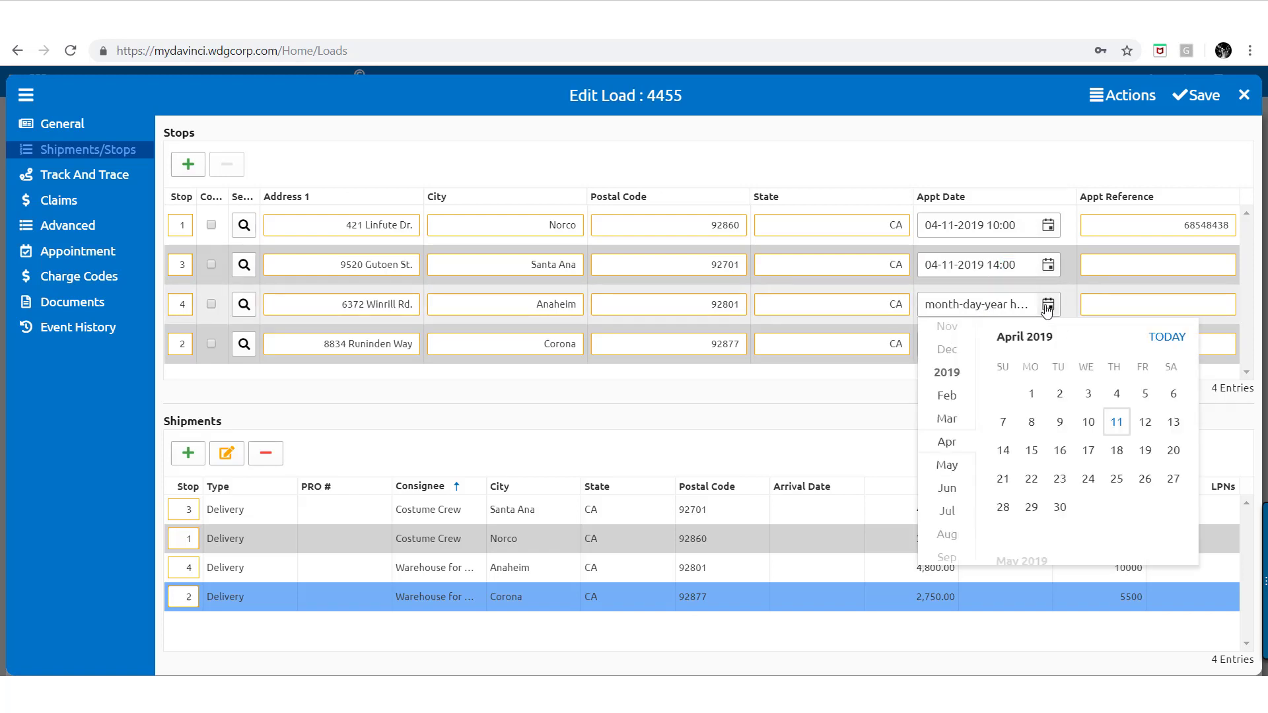
left_click(1117, 421)
left_click(994, 306)
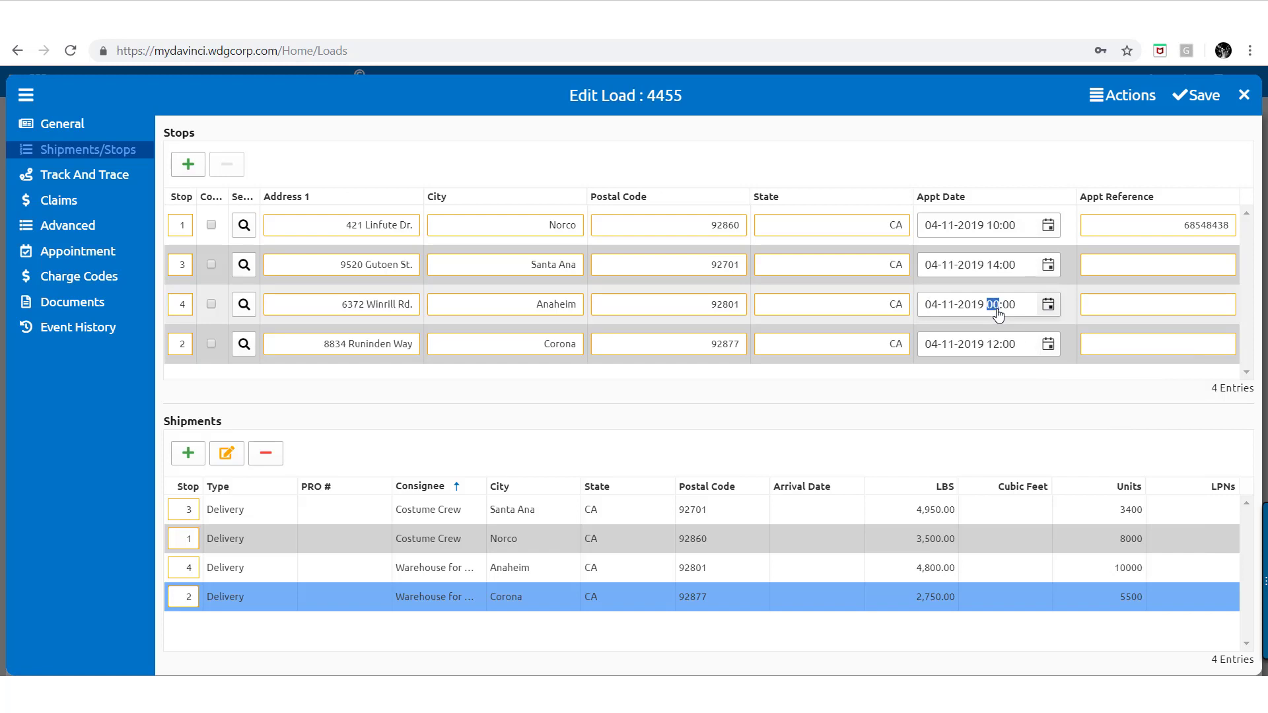
type("6")
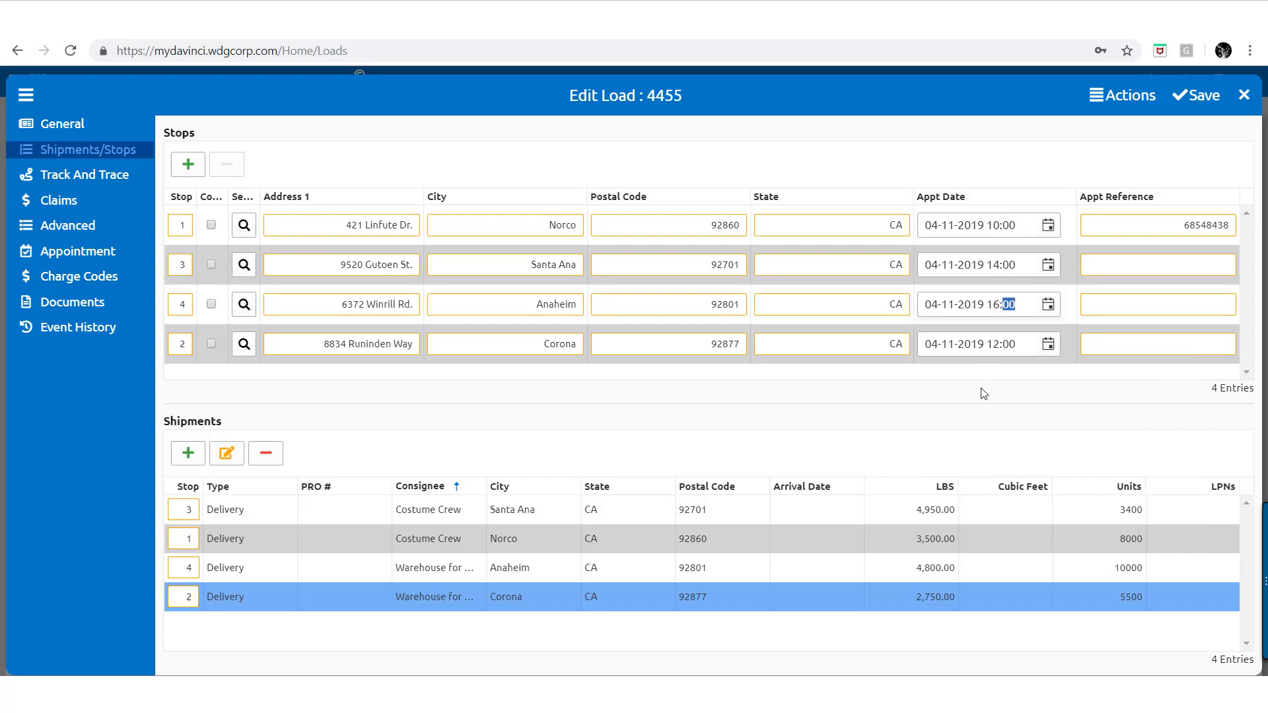
left_click(985, 394)
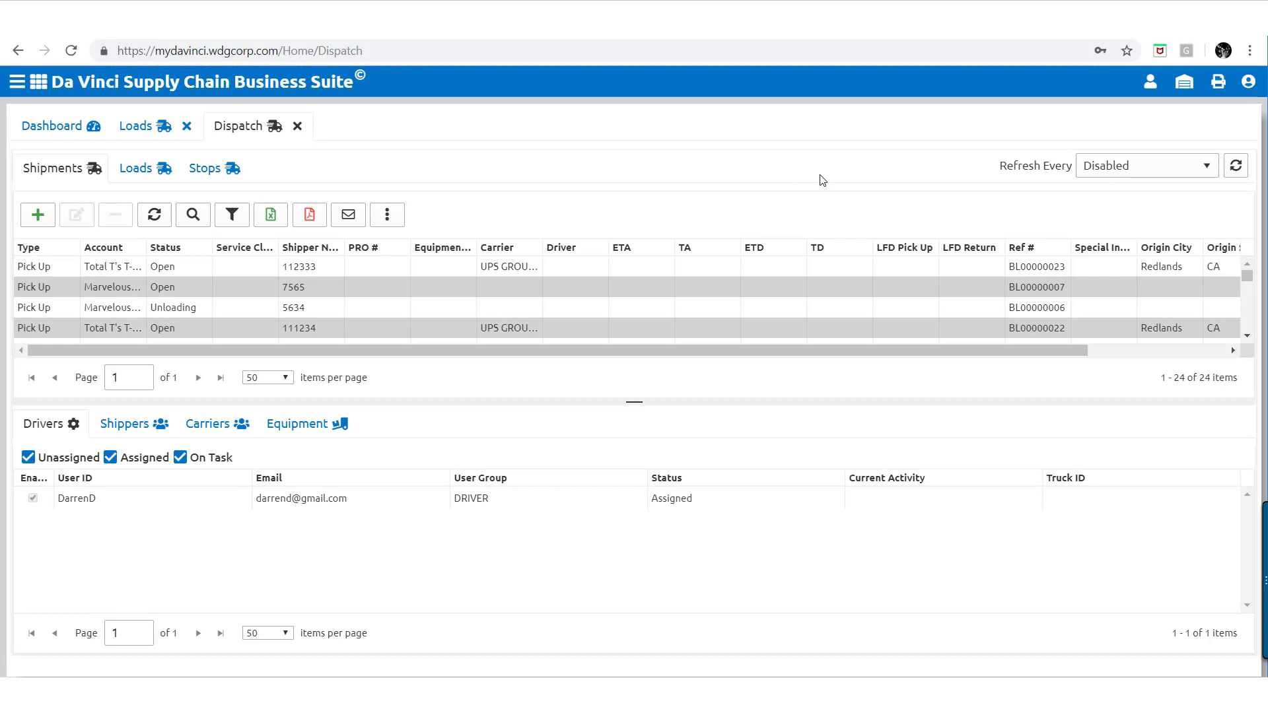
Select load 4455 in Dispatch's Loads list and review its four April 11 stops
left_click_drag(1250, 281, 1248, 287)
left_click(625, 302)
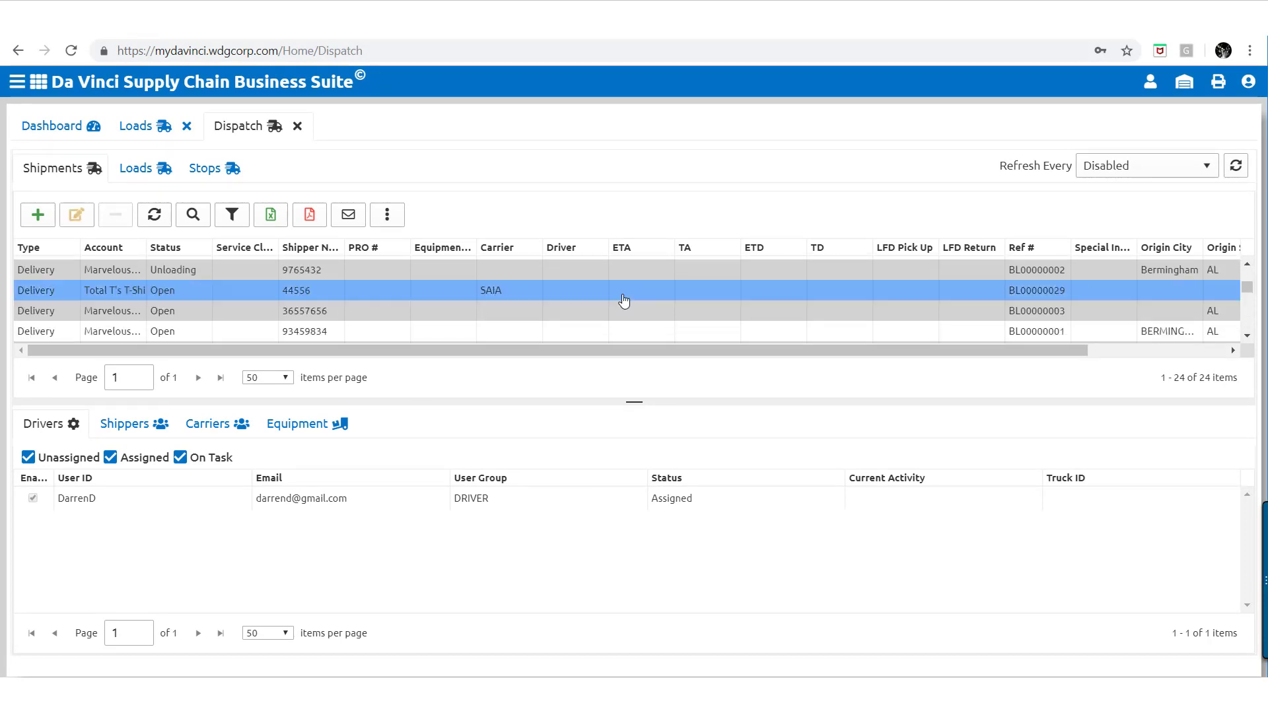
left_click(148, 170)
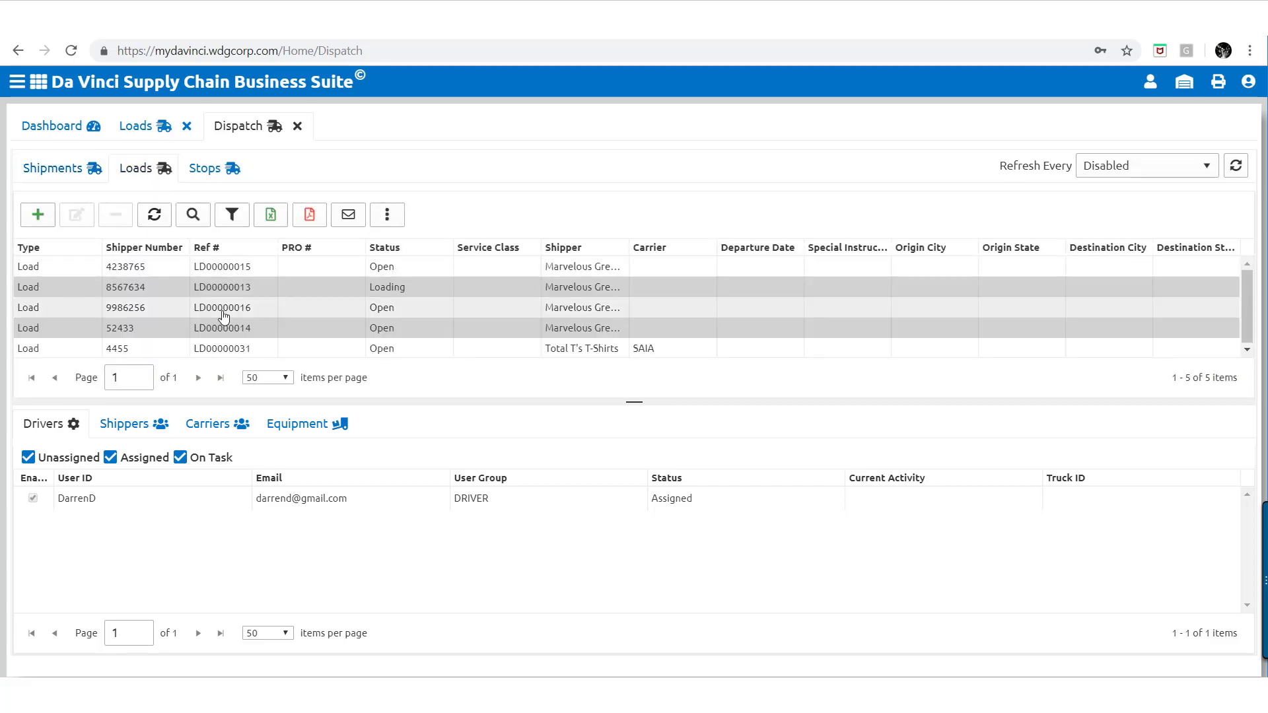
left_click(248, 355)
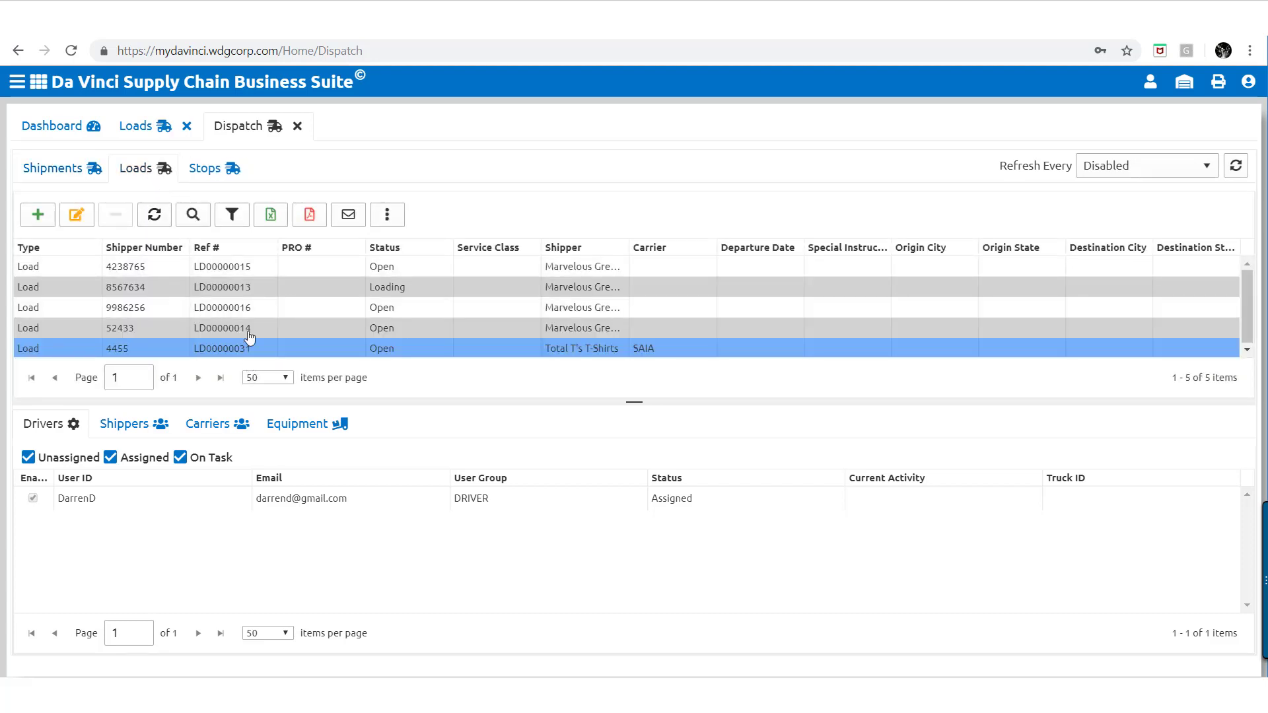
left_click(207, 167)
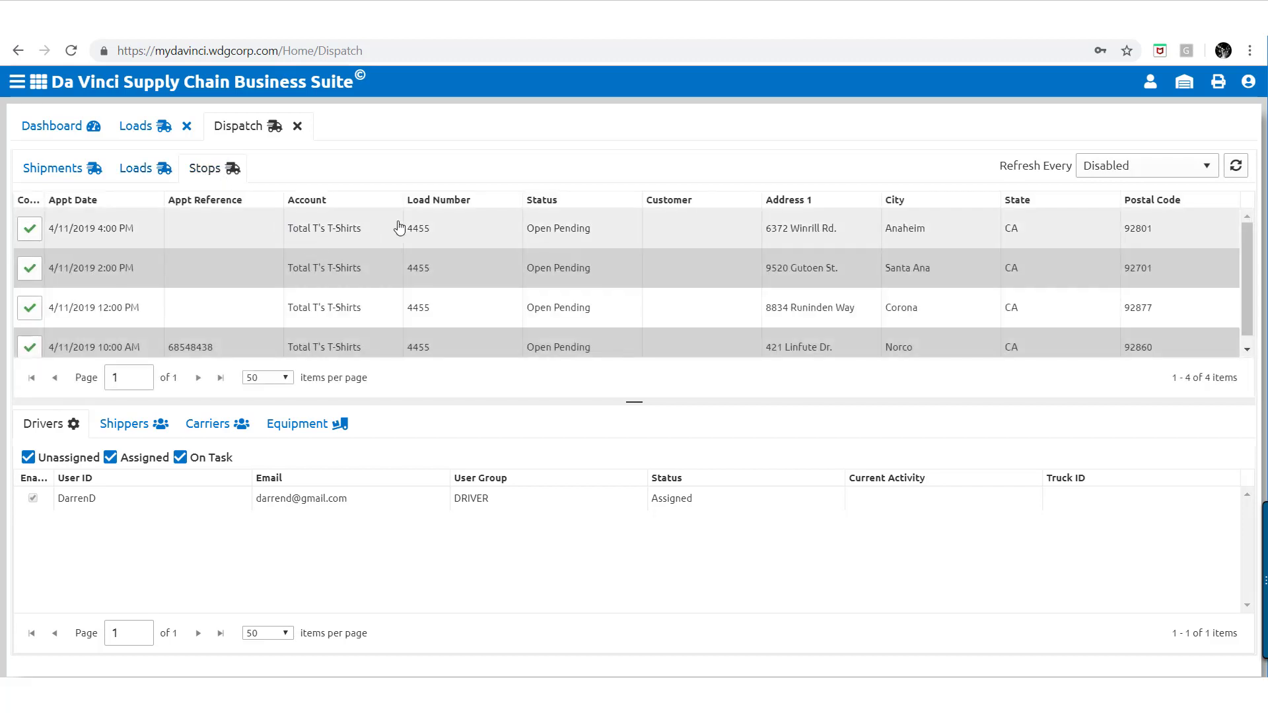
left_click(463, 228)
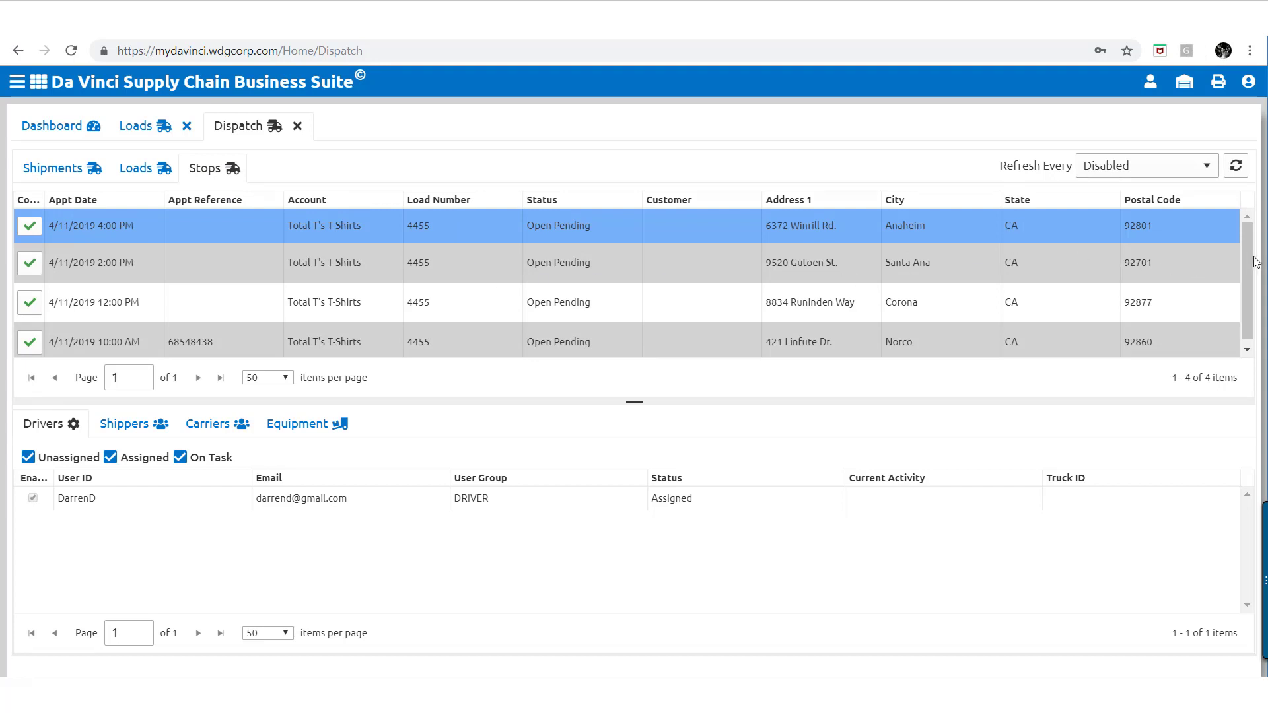
scroll(1254, 262, "down", 1)
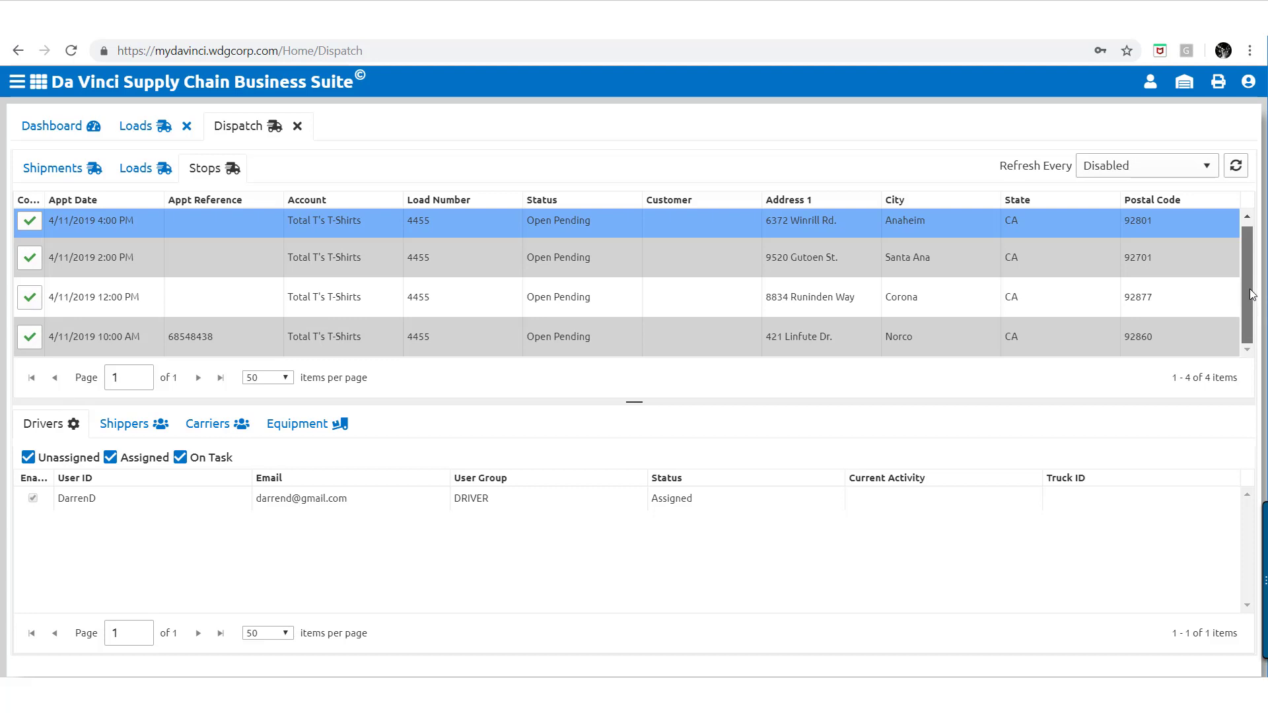
scroll(1254, 261, "up", 1)
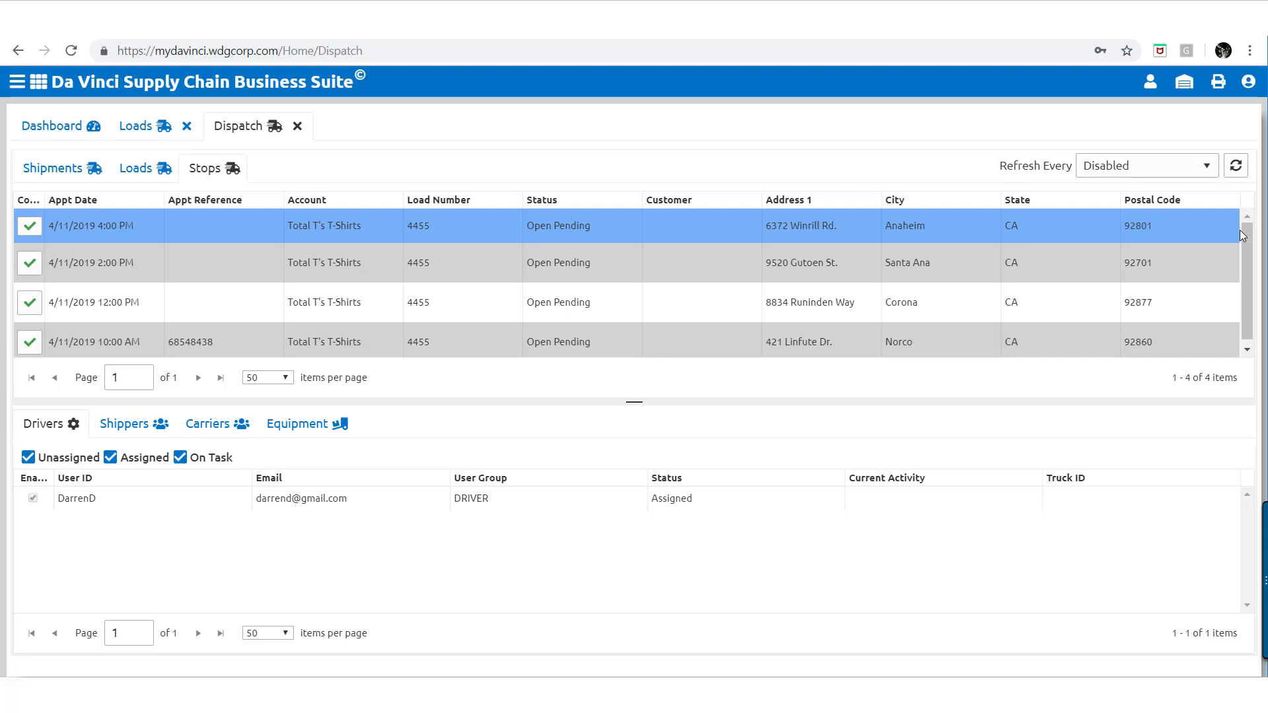
Open load 4455 for editing and view its empty Claims section
double_click(1240, 230)
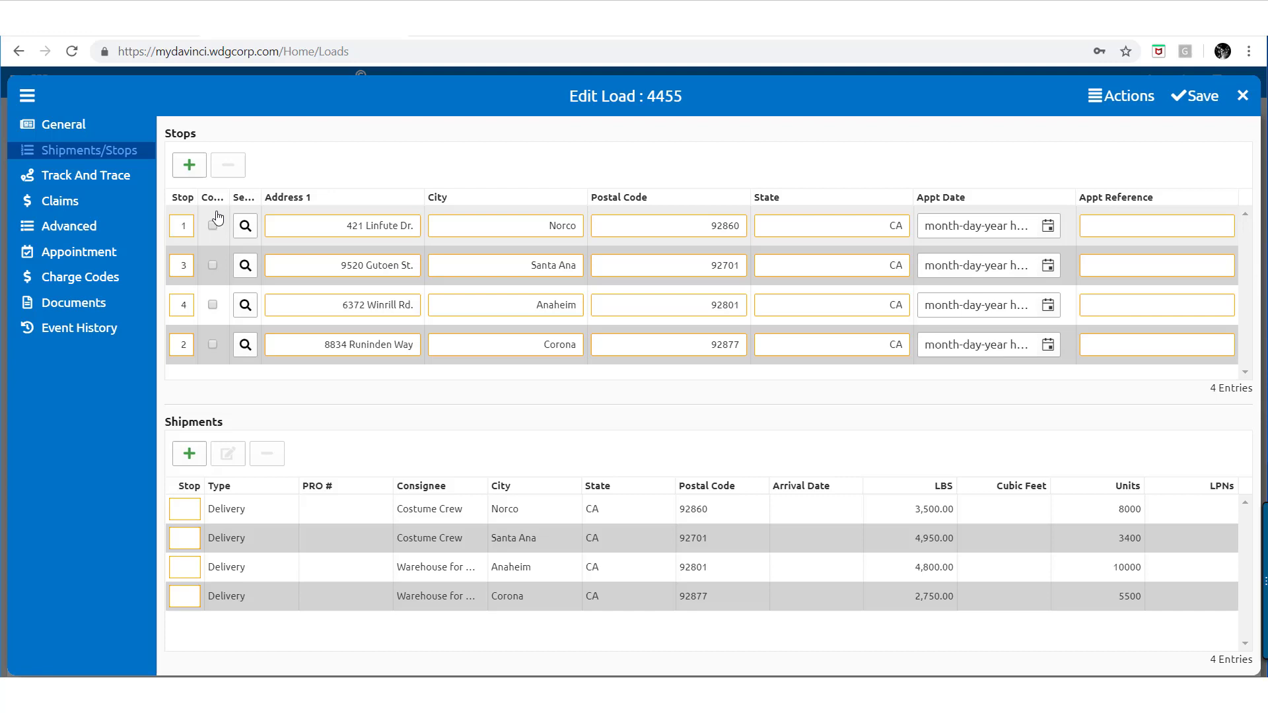
left_click(122, 179)
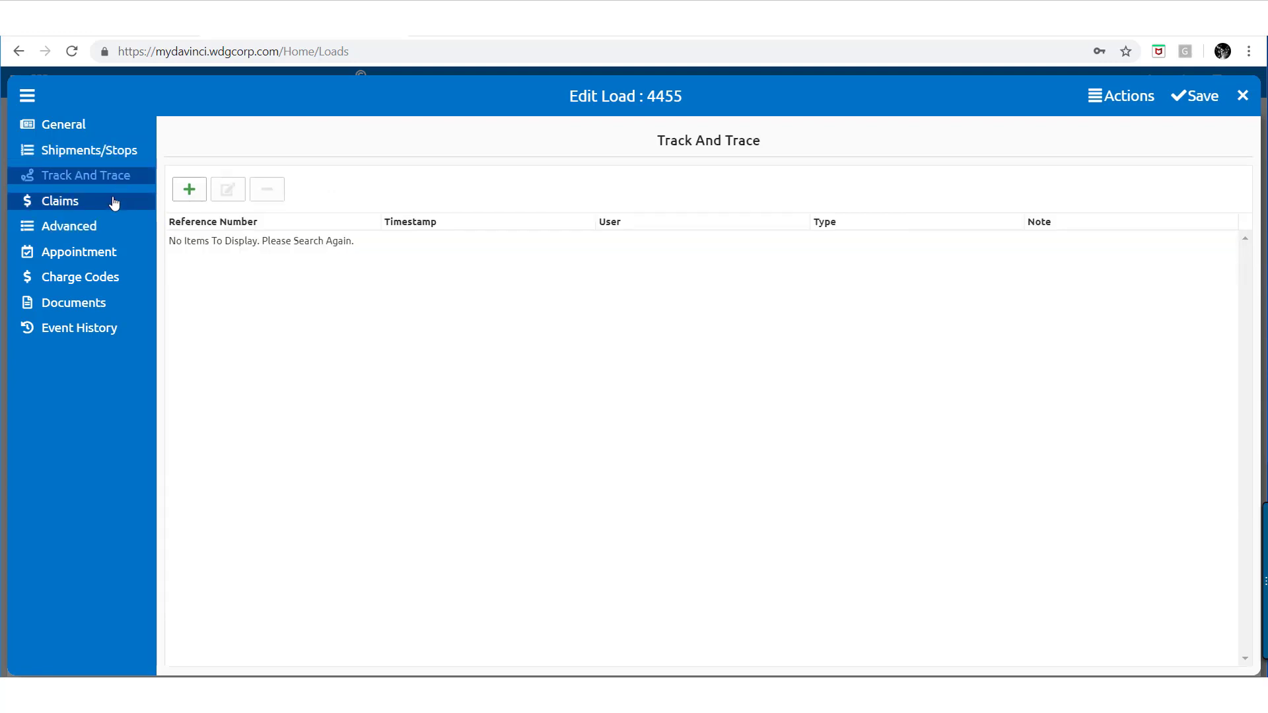
left_click(114, 203)
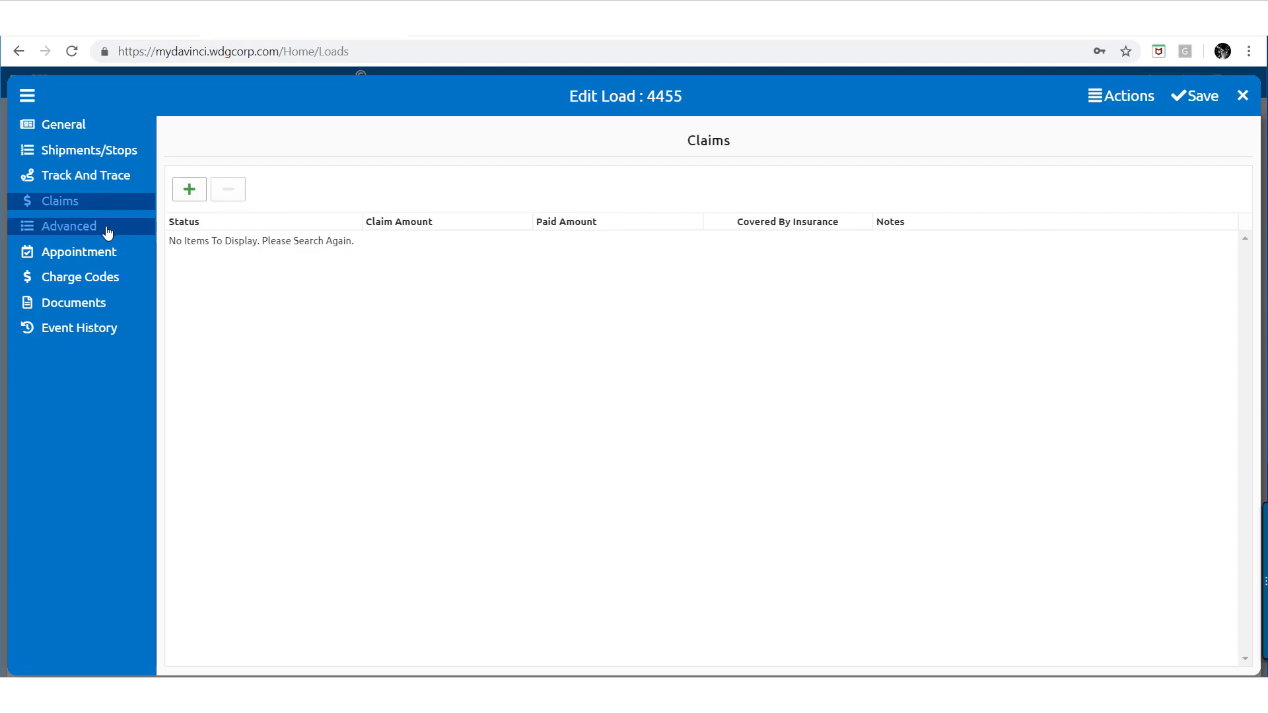
Assign the suggested driver to load 4455 in Advanced, auto-filling power unit TR6
left_click(107, 232)
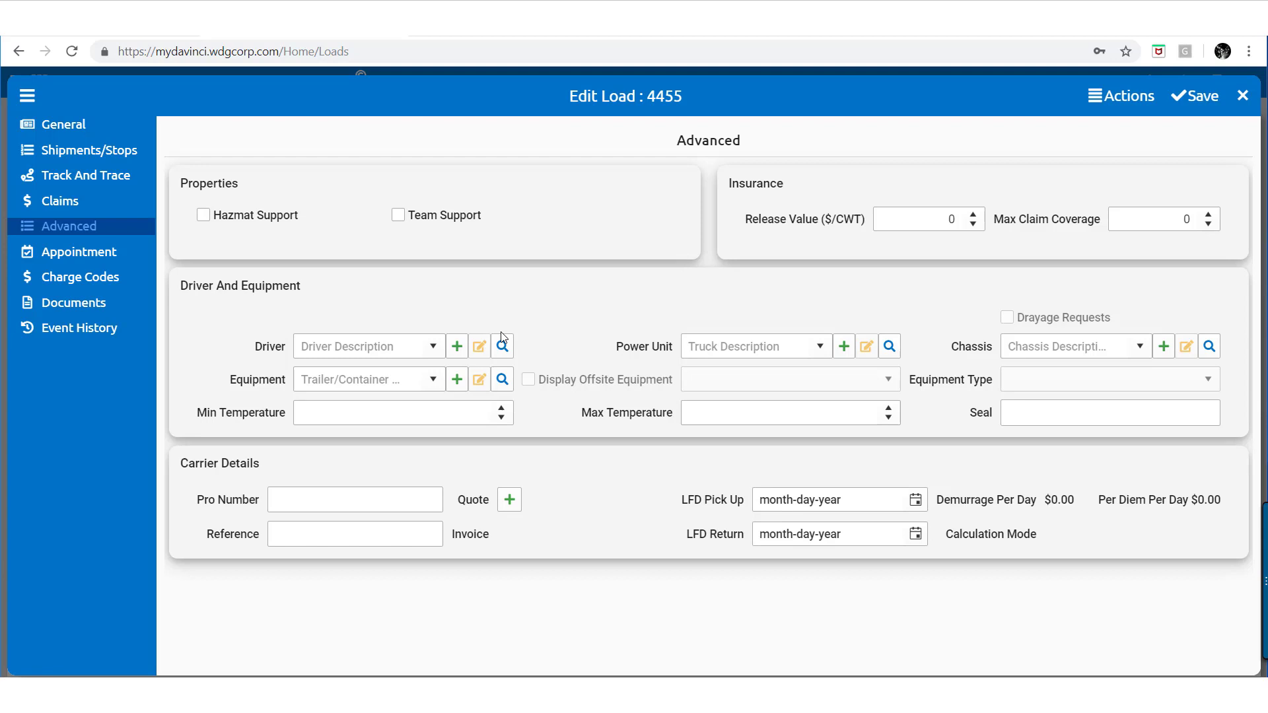
left_click(418, 343)
type("d")
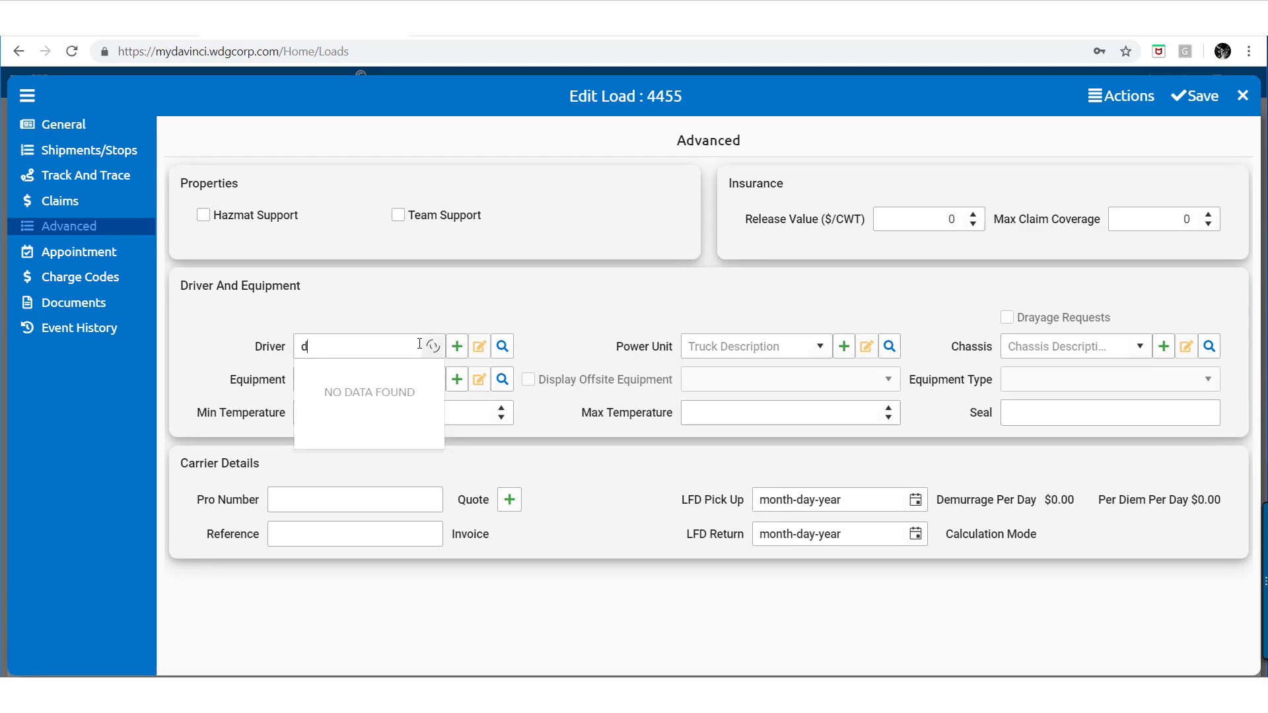
left_click(419, 365)
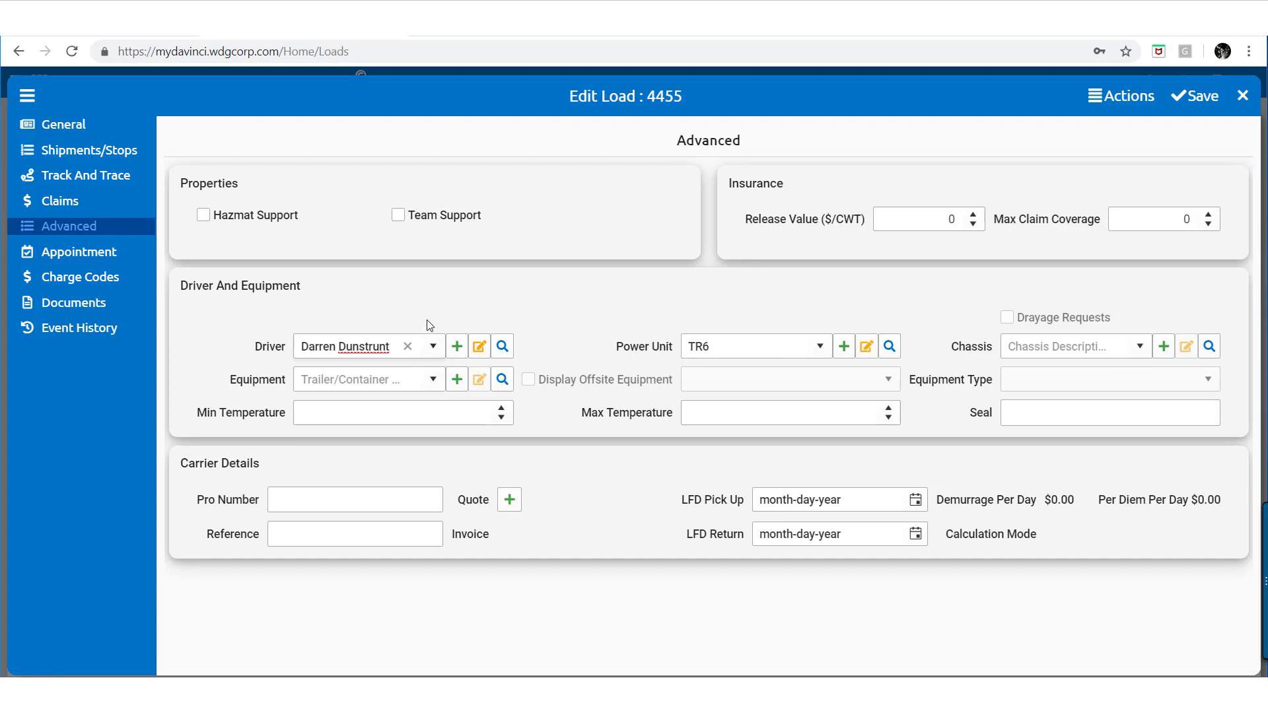
left_click(423, 327)
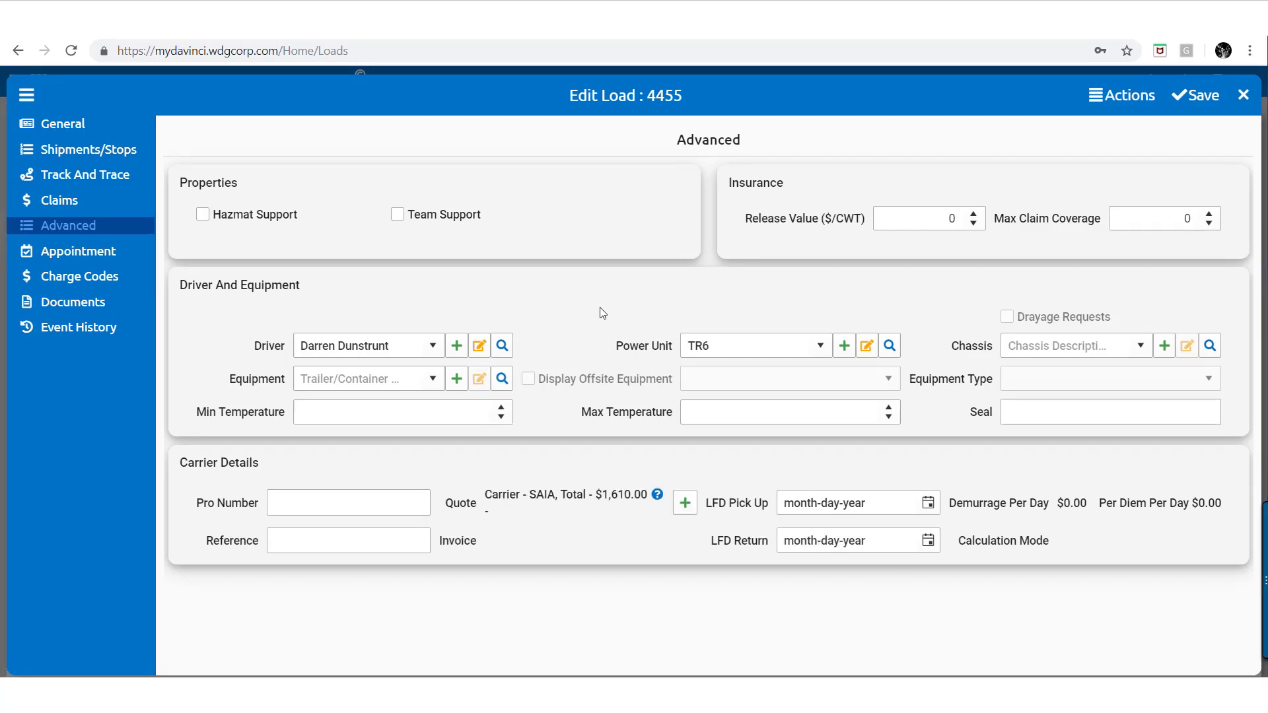
Create trailer SAIA684493, 'Trailer 14', with 50000 LBS maximum weight and 80 cubic feet
left_click(456, 379)
left_click(457, 232)
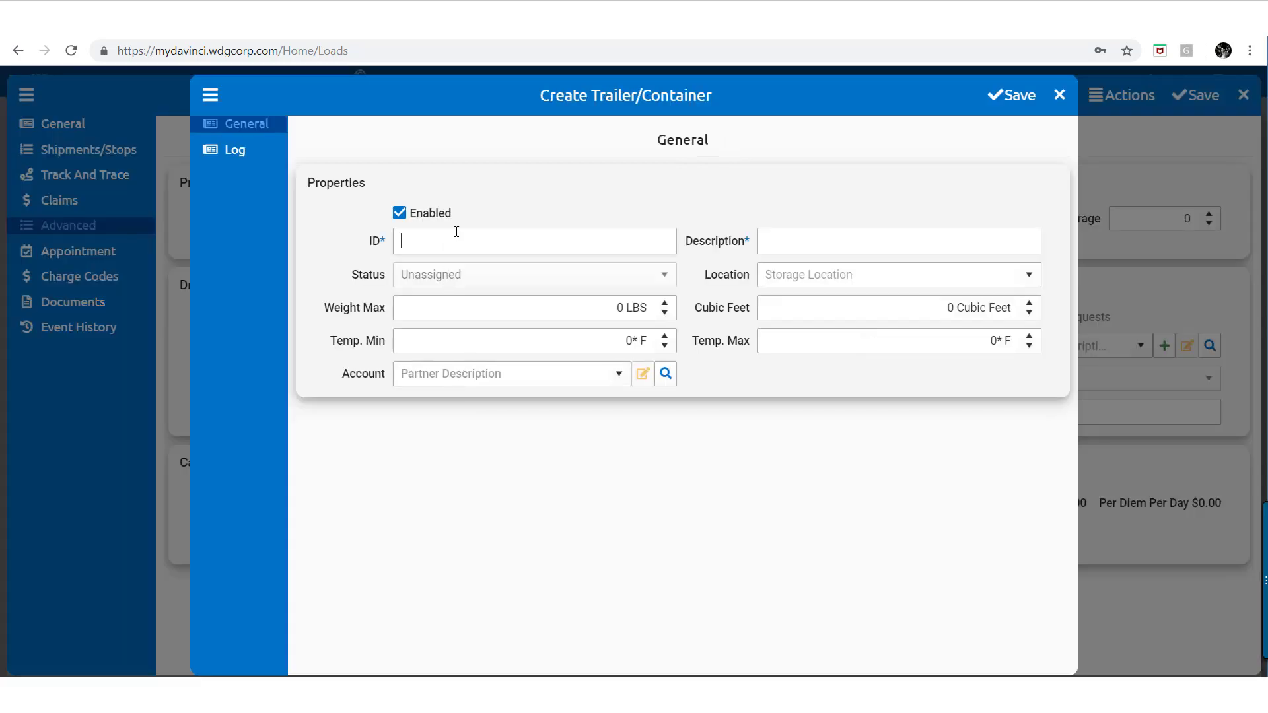
type("SAIA684493")
left_click(783, 246)
type("Trailer 14")
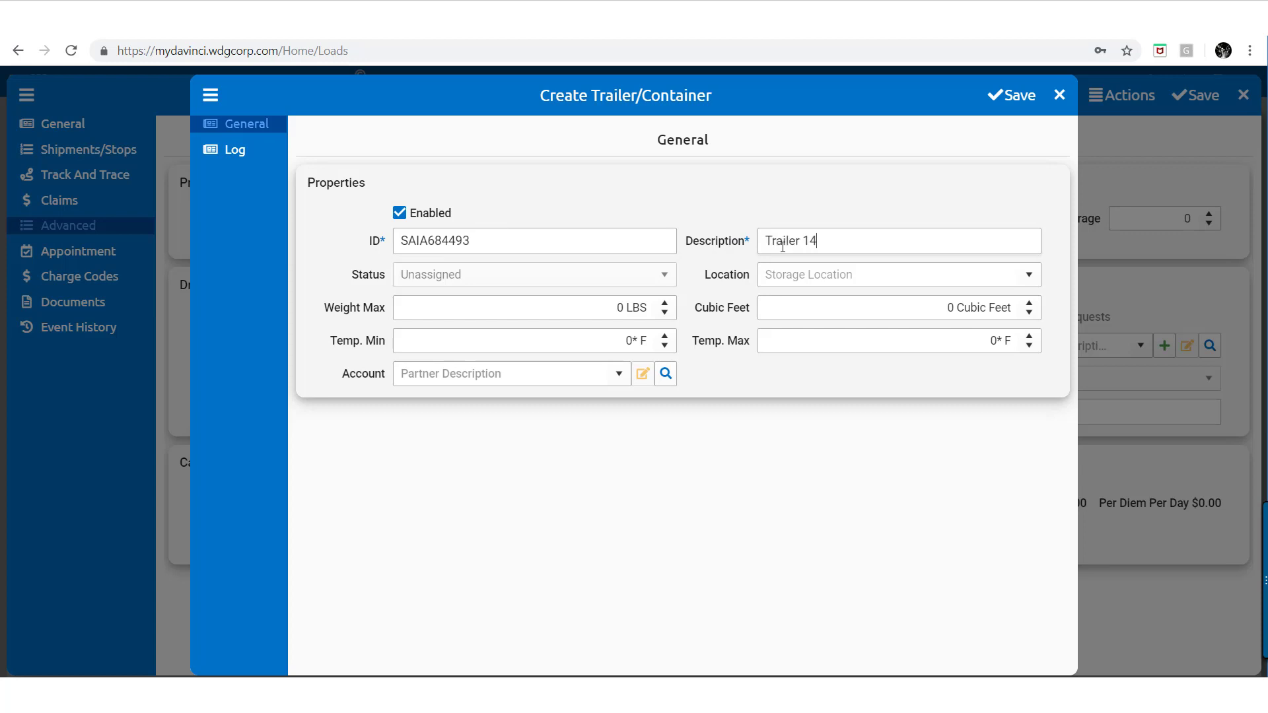
left_click(621, 308)
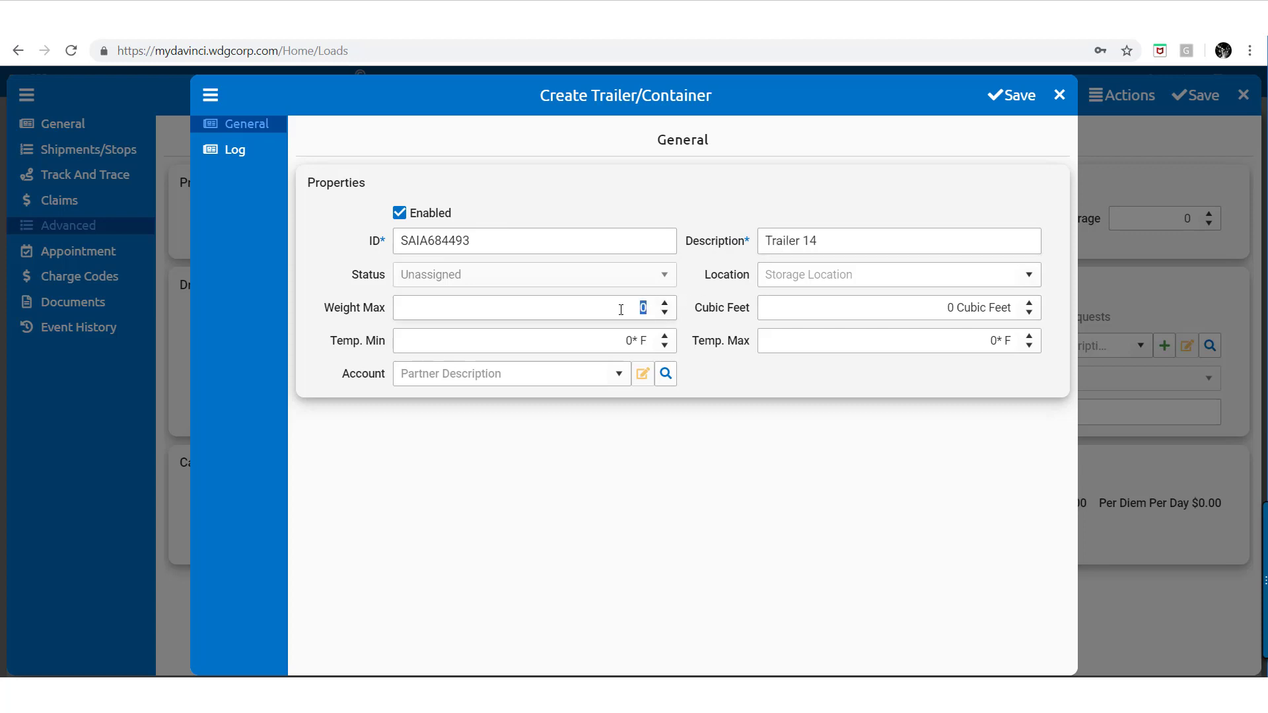
type("50000")
left_click(950, 306)
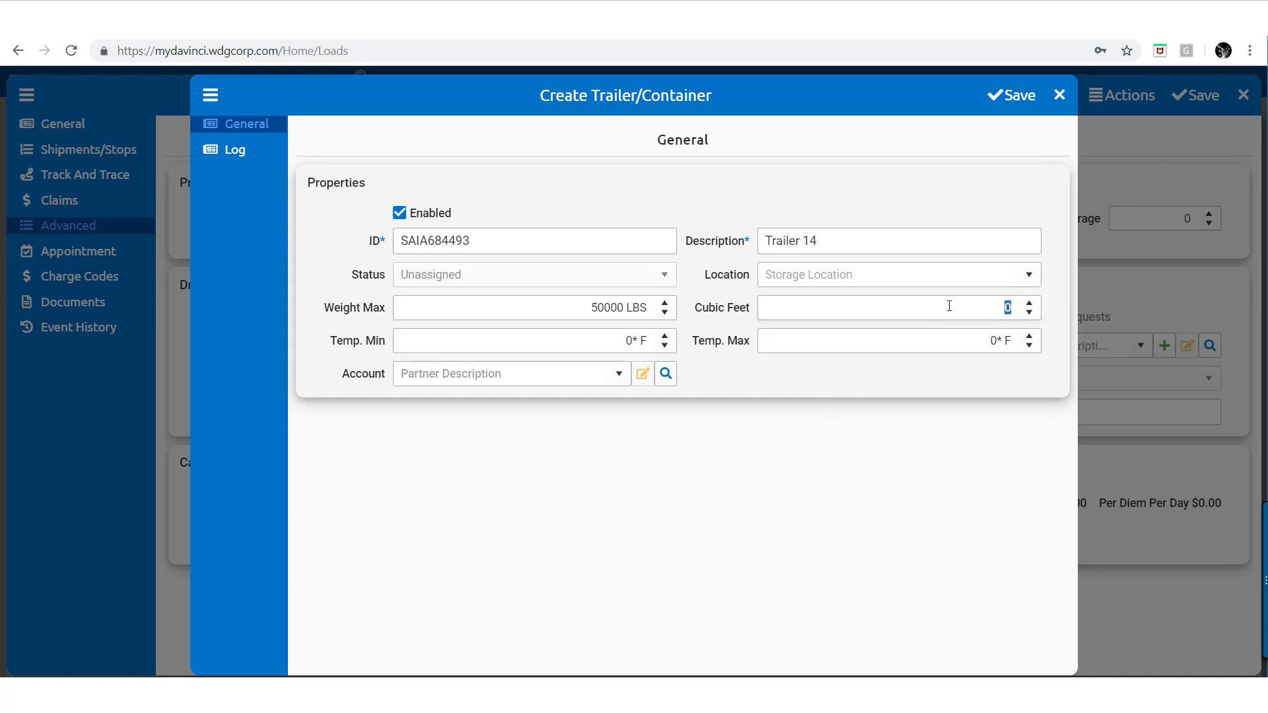
Finish the new trailer entry, save it and return to load 4455
type("8")
left_click(1010, 95)
left_click(1059, 95)
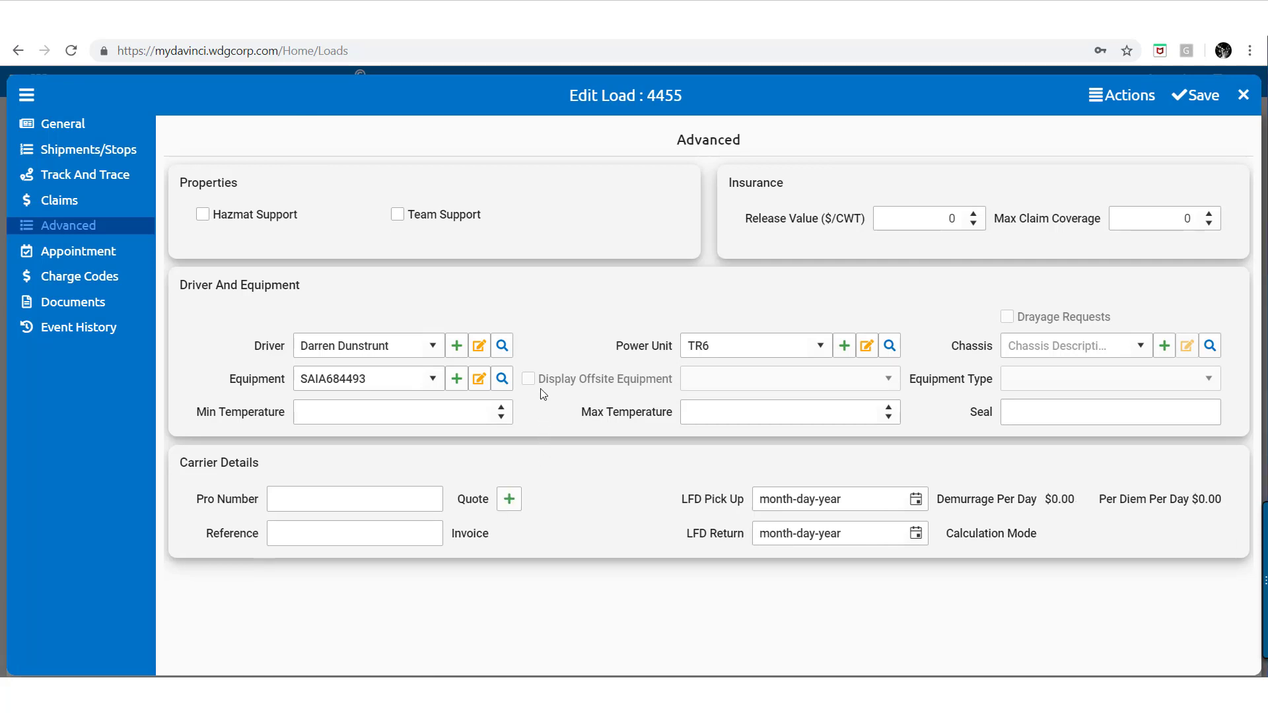
Add a SAIA carrier quote with reference 8735266, rate 1400 and 15% FSC
left_click(515, 500)
left_click(254, 263)
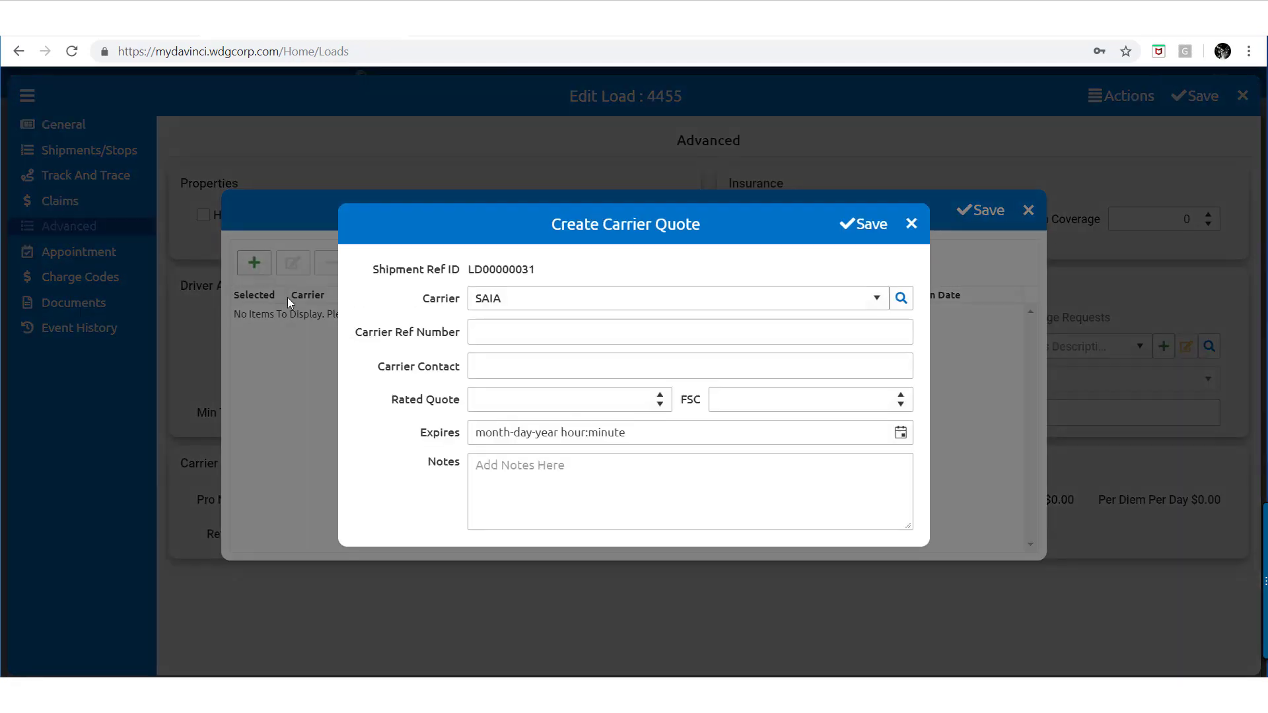
left_click(522, 338)
type("8735266")
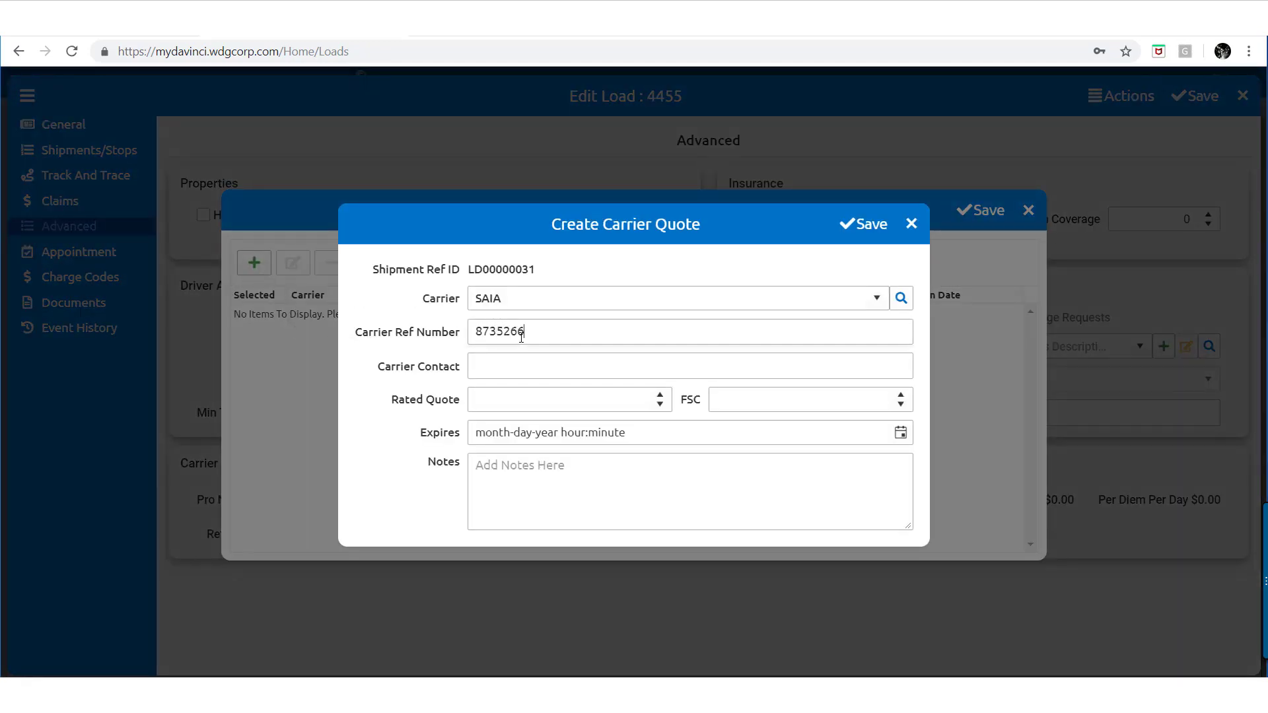
left_click(548, 400)
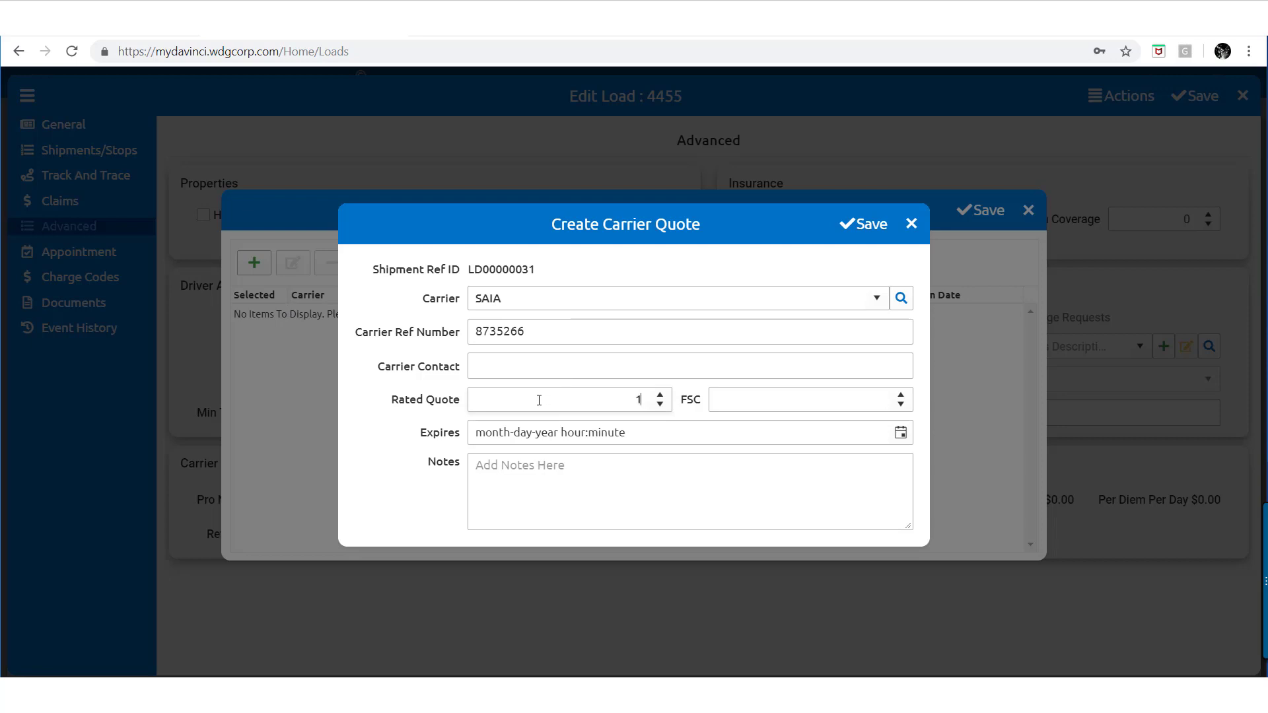
type("1400")
left_click(822, 408)
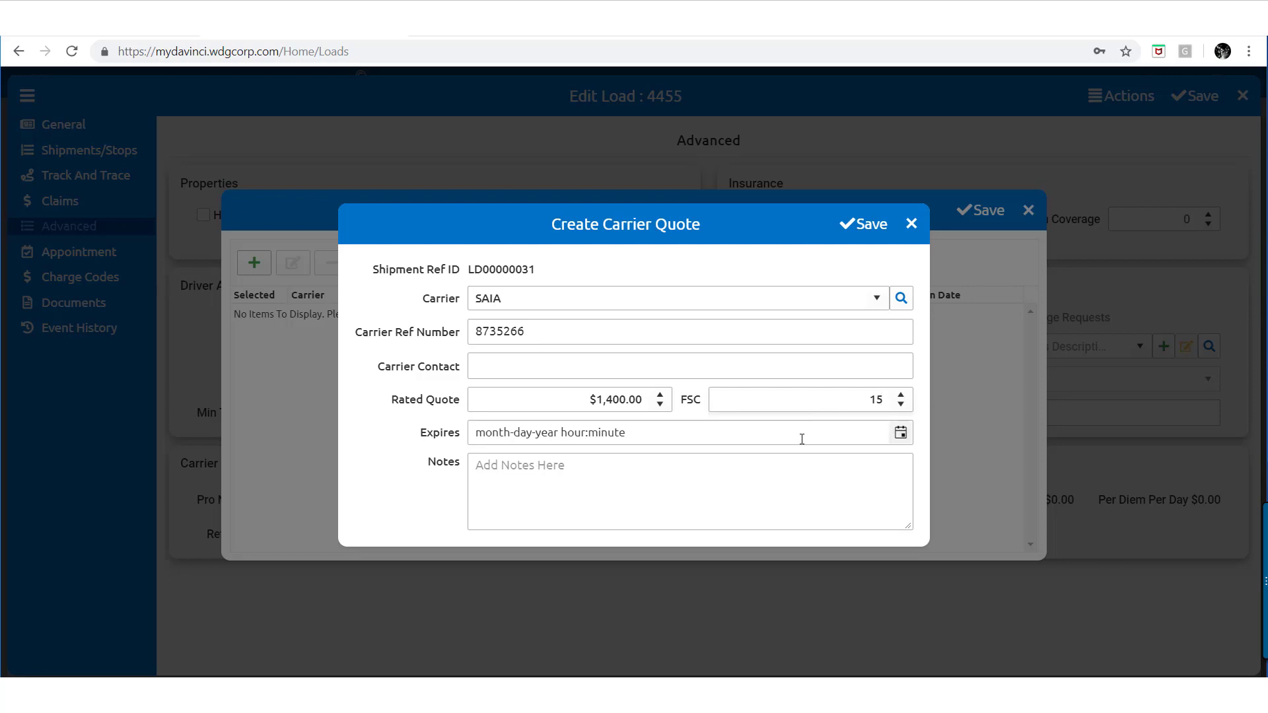
Save the SAIA quote and mark it selected, bringing the load total to $1,610.00
left_click(854, 225)
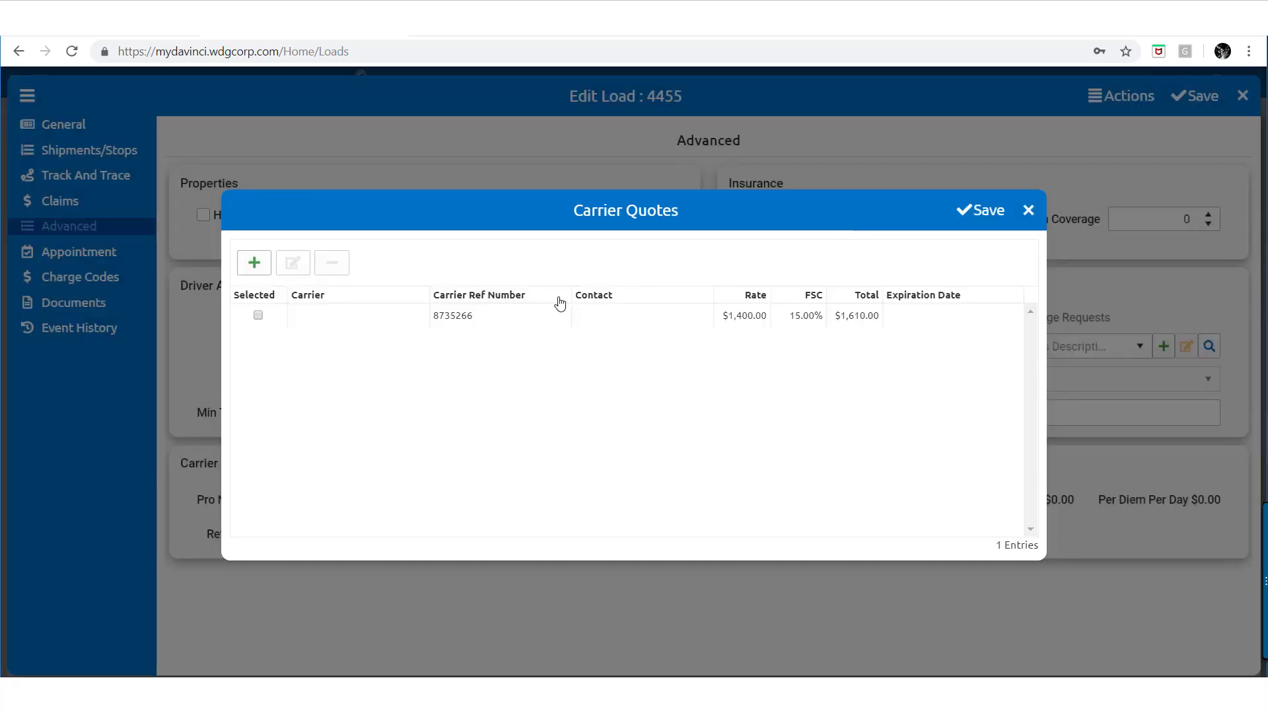
left_click(259, 316)
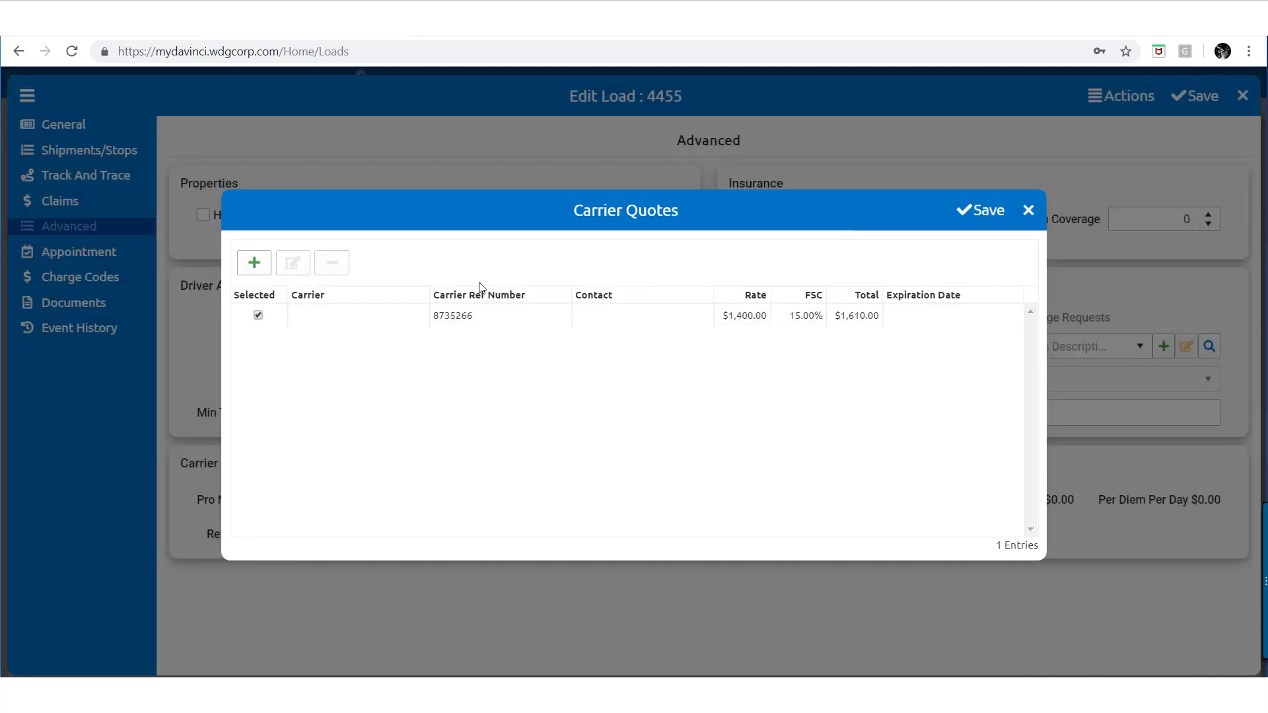
left_click(978, 213)
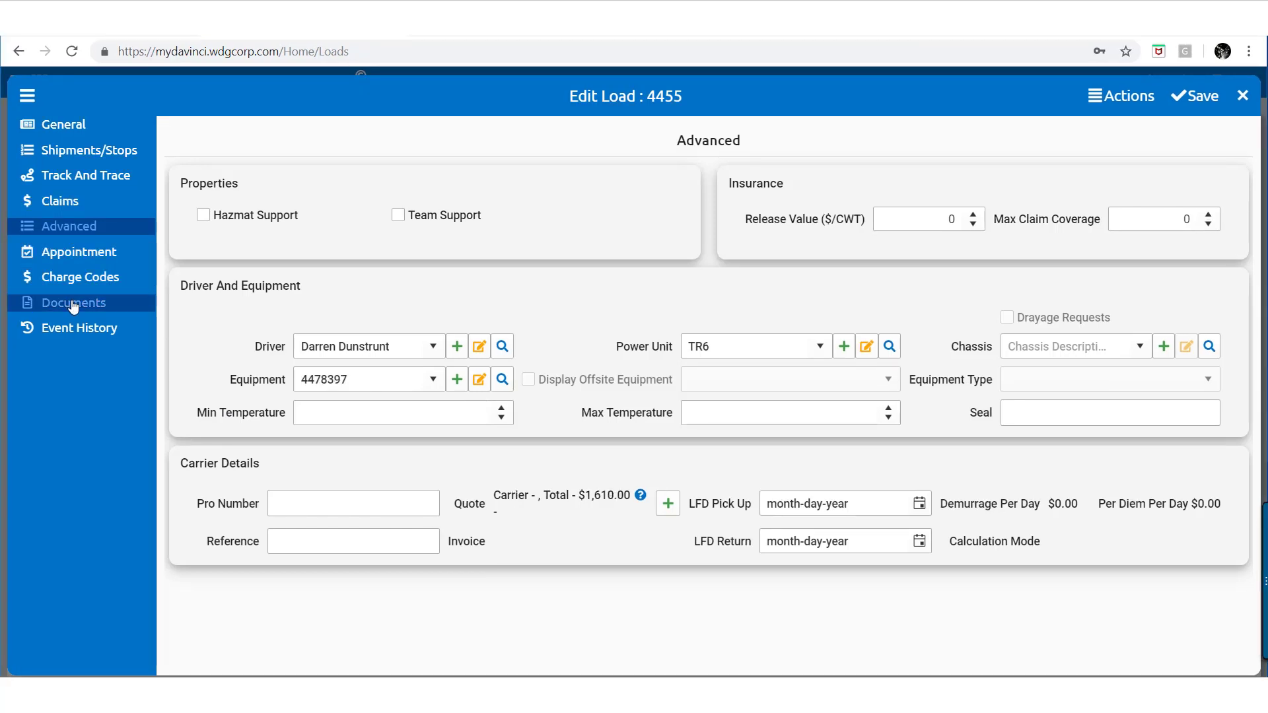
Review load 4455's appointments, charge codes and documents, then return to its General summary
left_click(86, 254)
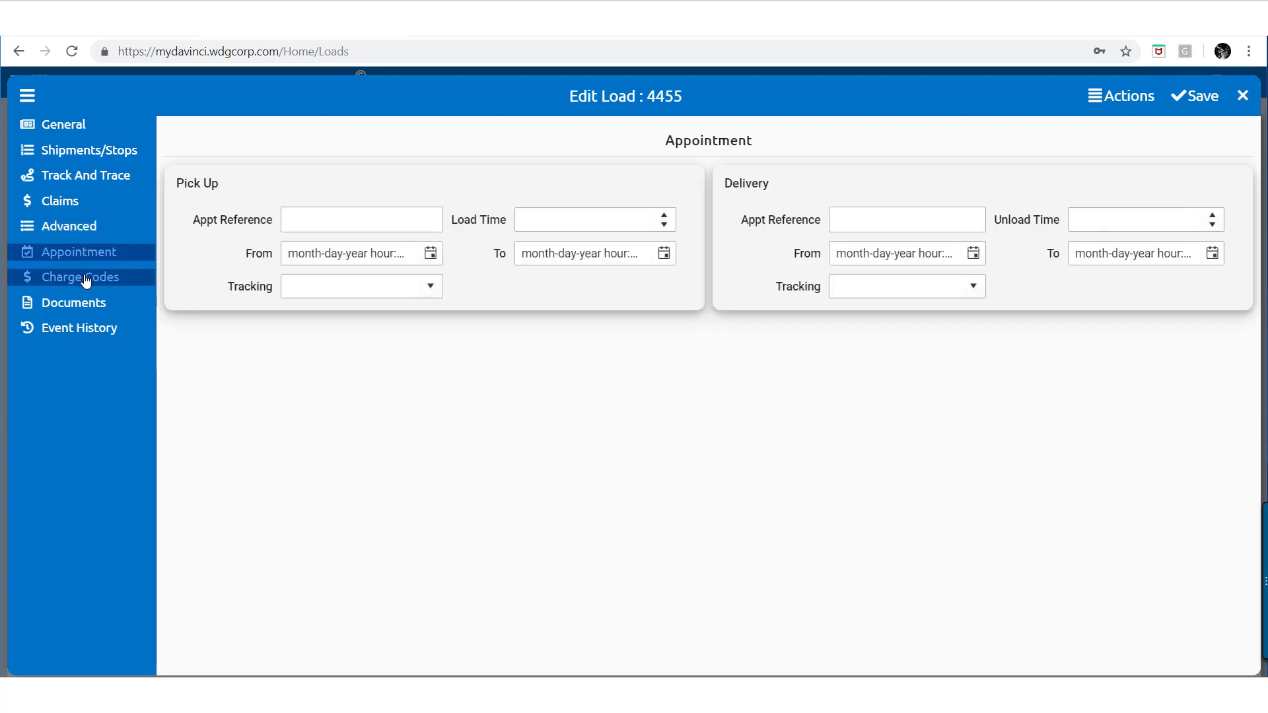
left_click(86, 279)
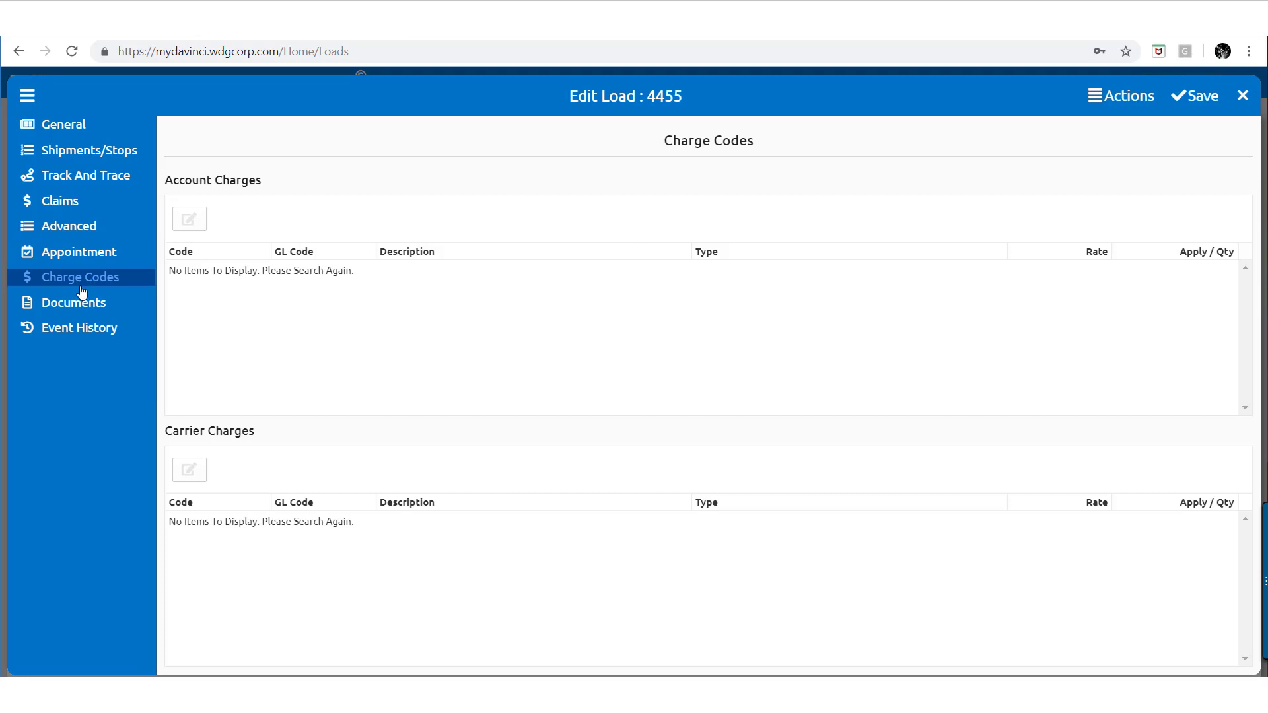
left_click(77, 304)
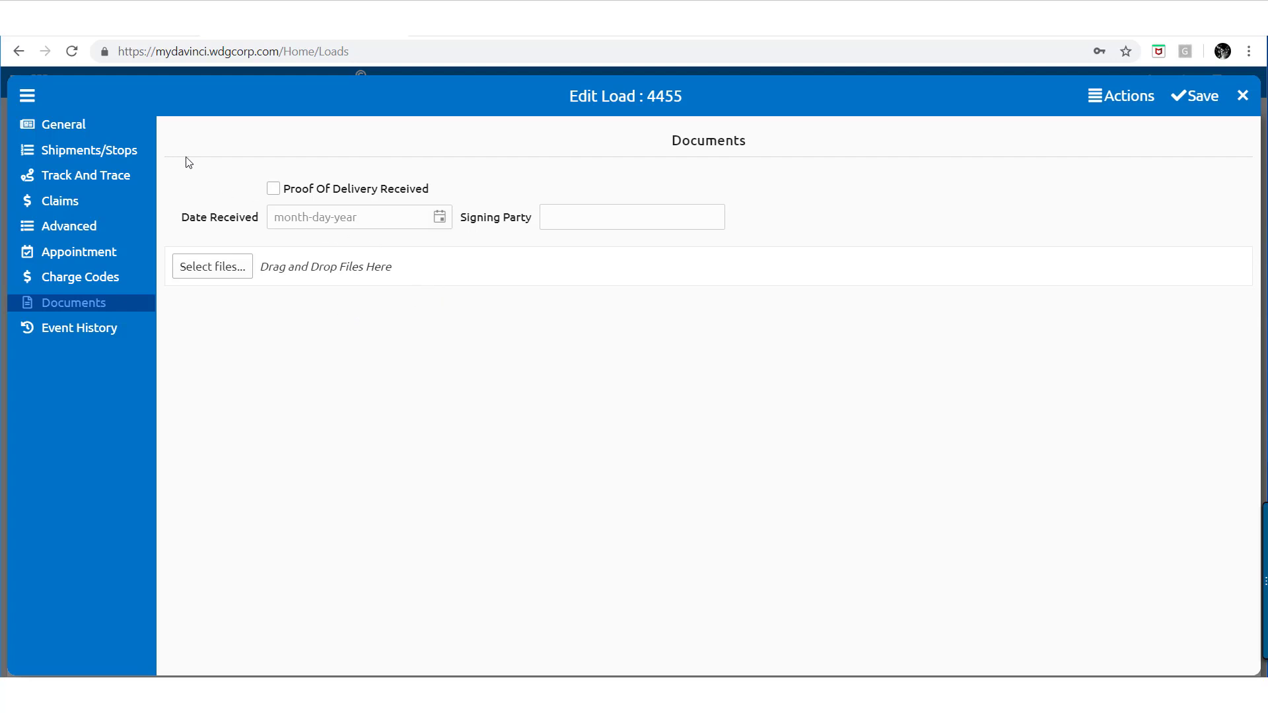
left_click(109, 125)
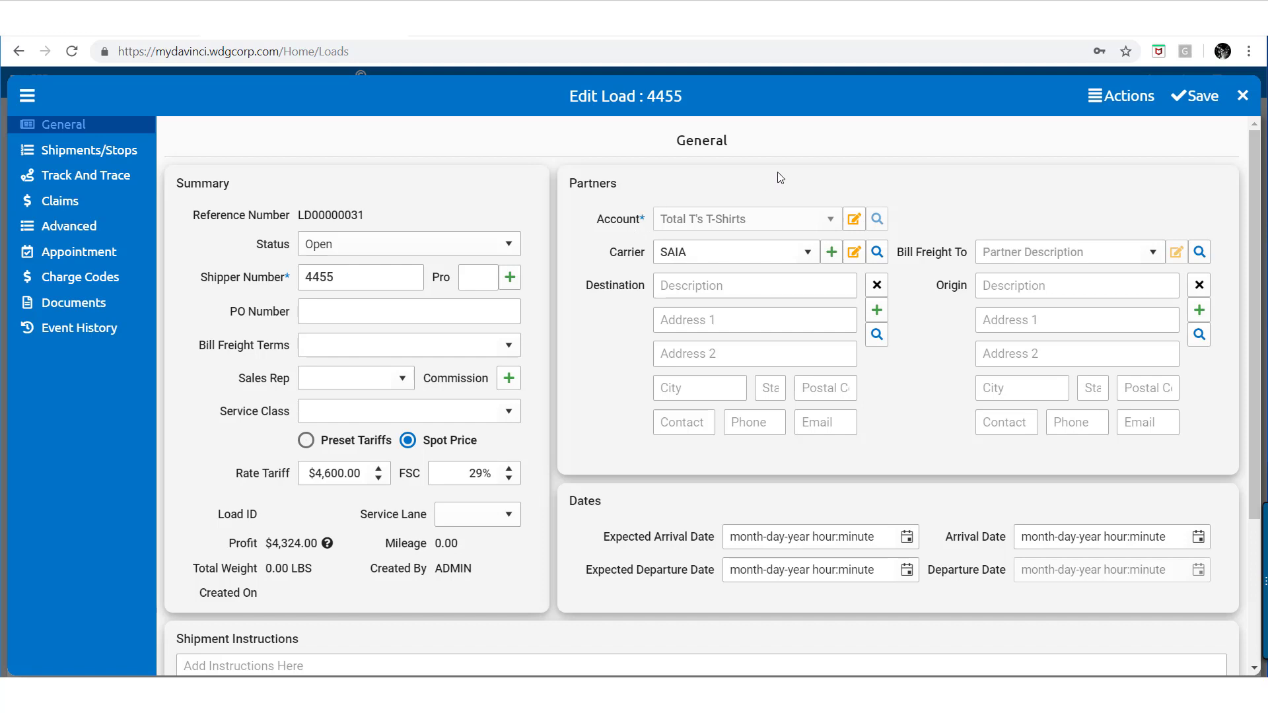
Open load 4455's Actions menu to see its Print, Email, EDI and Need Help options
left_click(1120, 98)
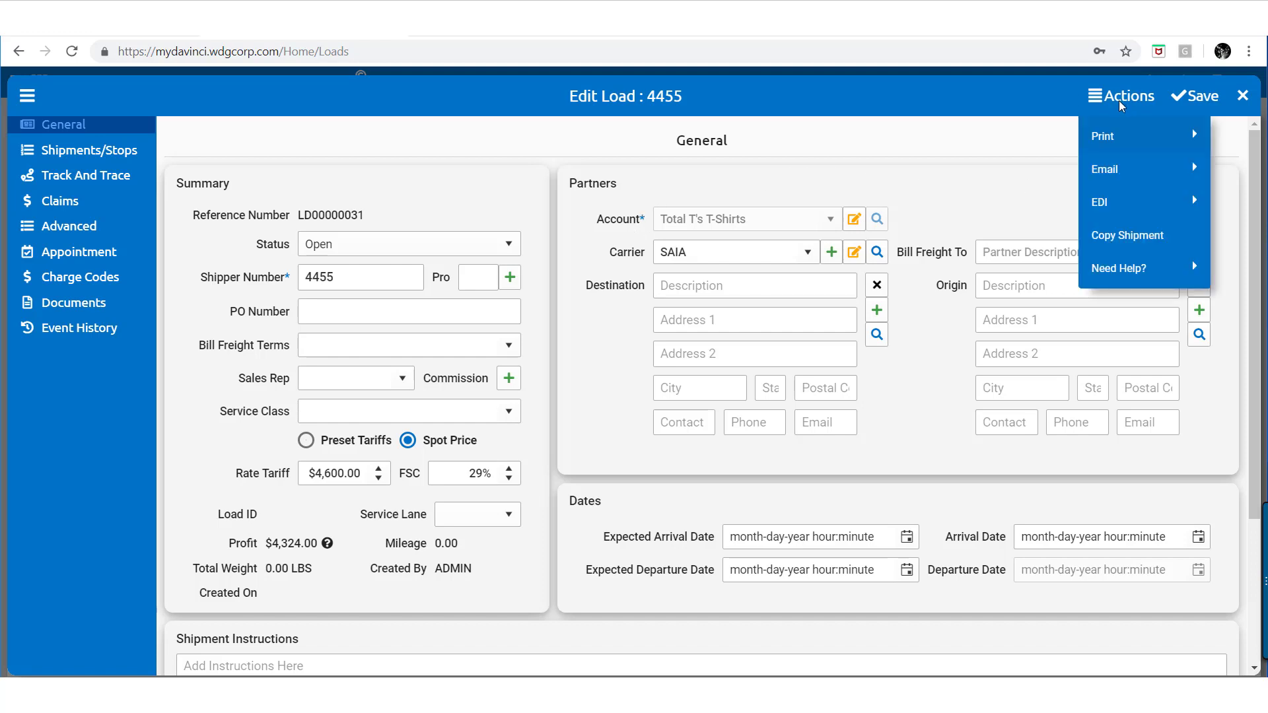
mouse_move(1122, 130)
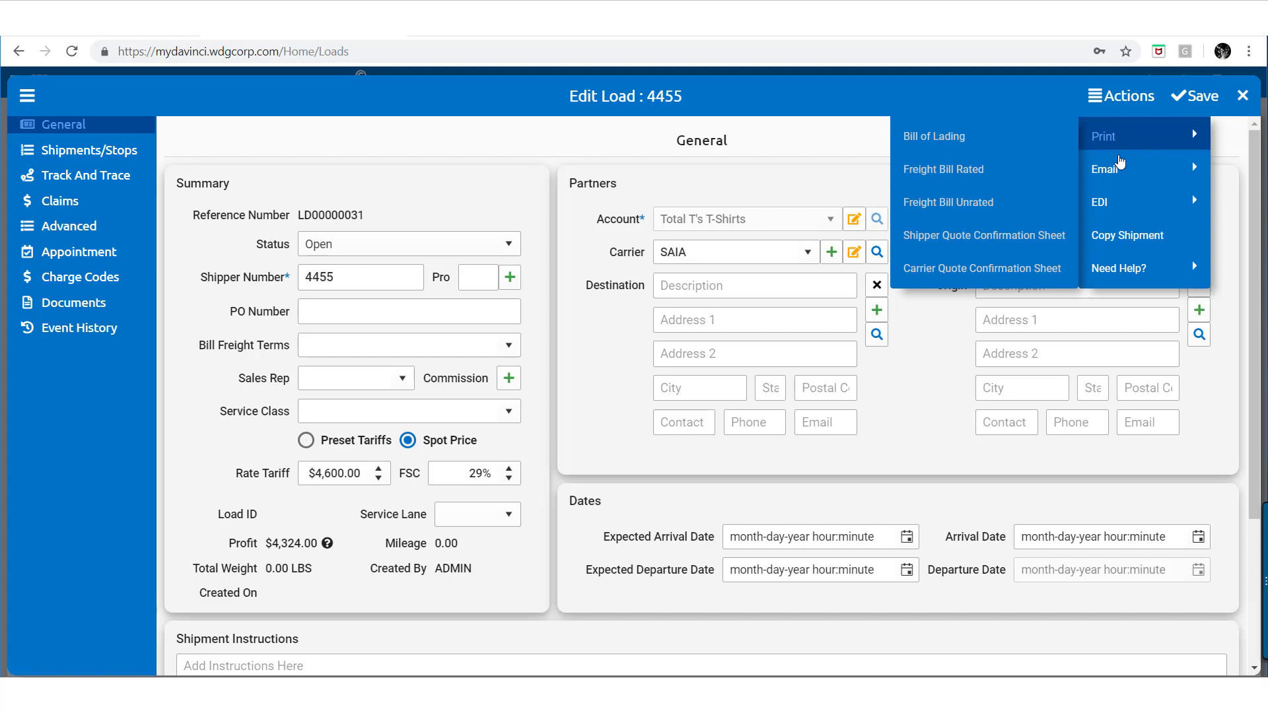
mouse_move(1121, 169)
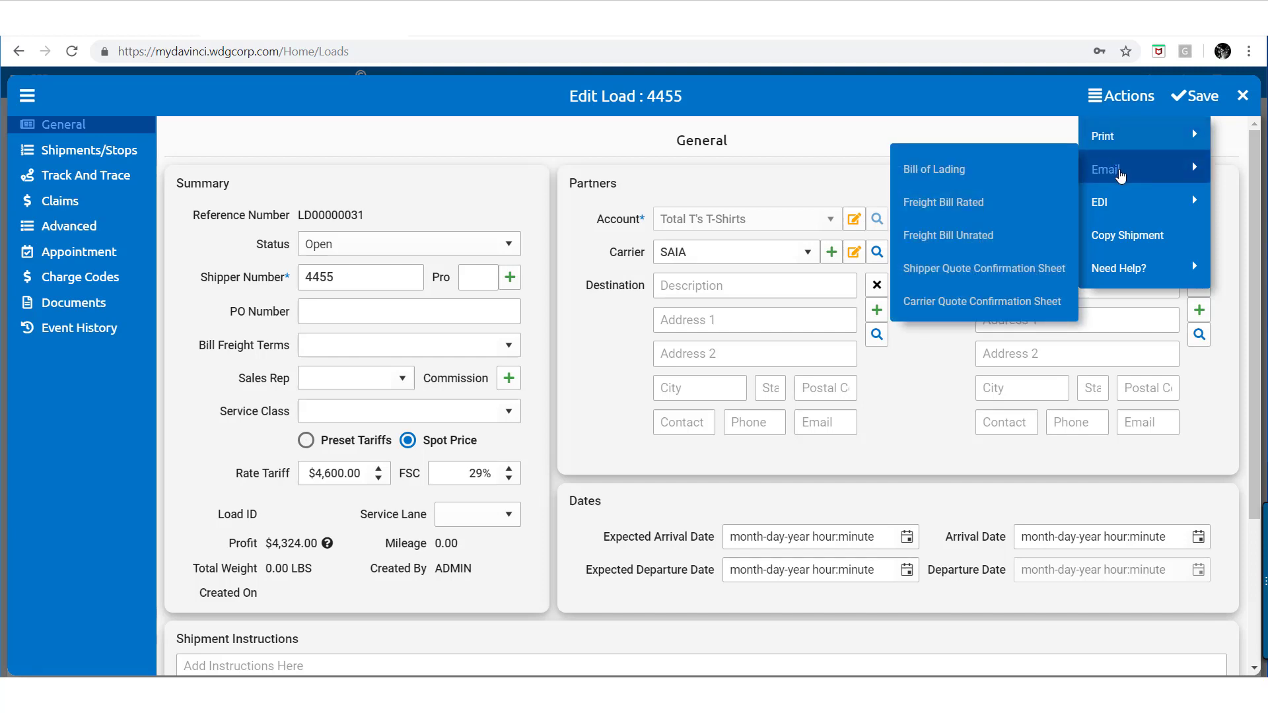
mouse_move(1119, 202)
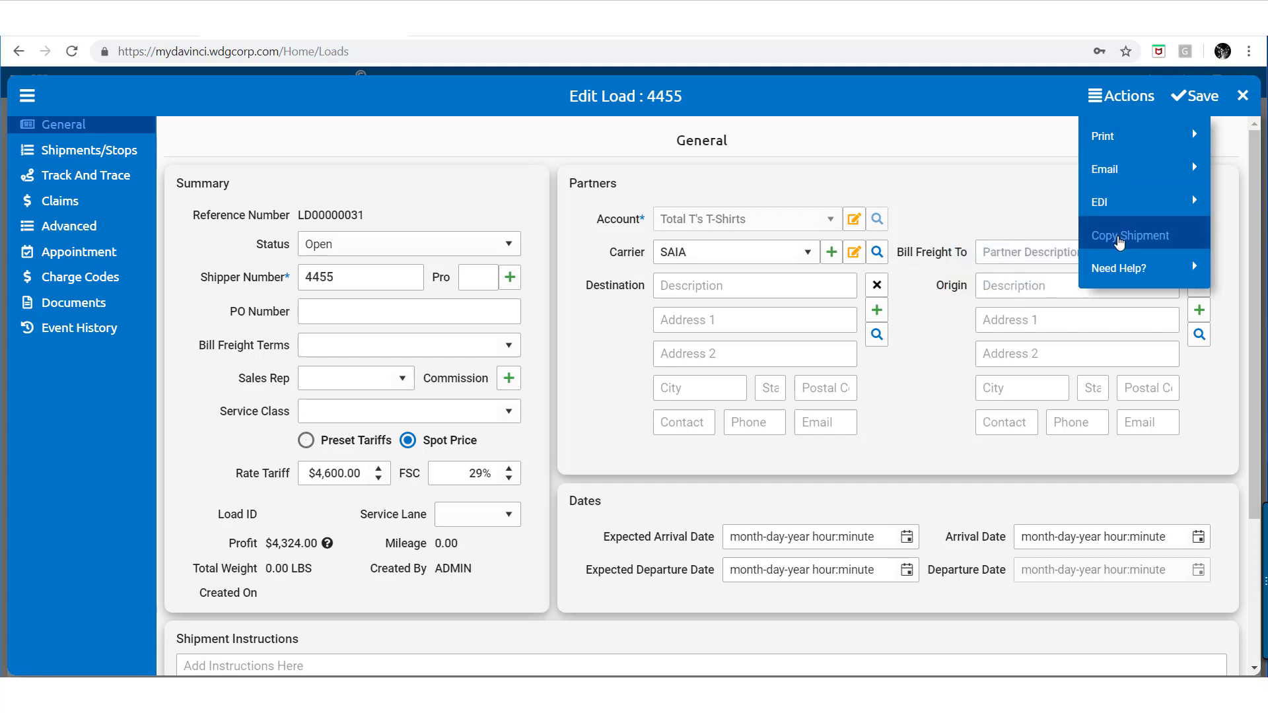
mouse_move(1117, 270)
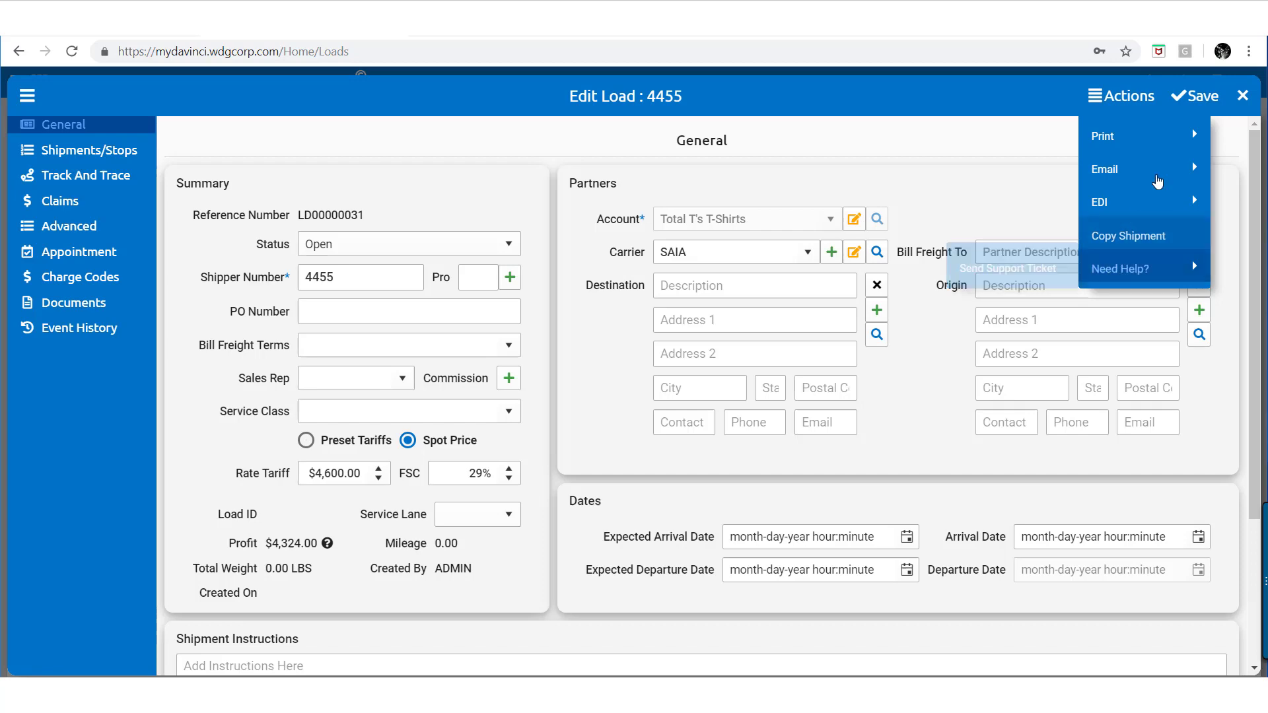
Save load 4455
left_click(1205, 95)
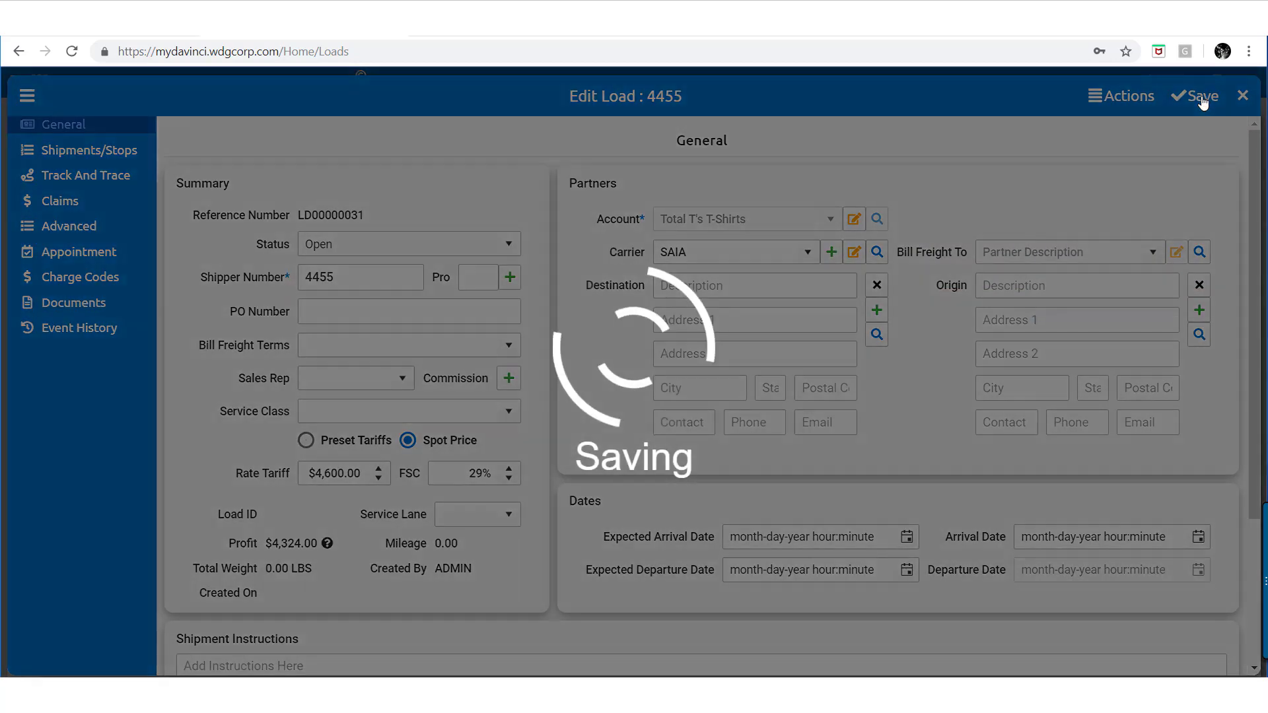